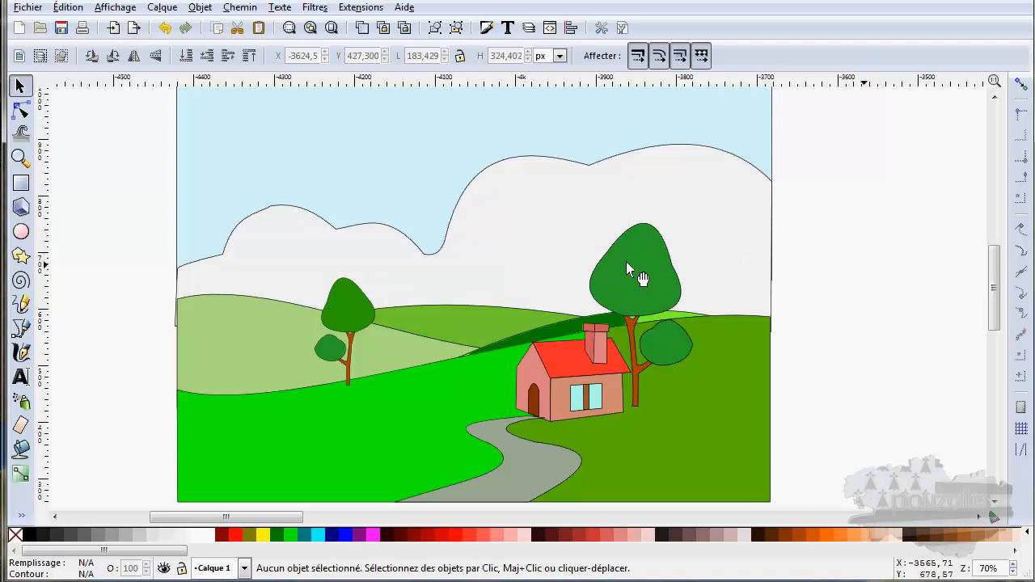
- Recolor both foliage shapes inside the left tree's group with the Dropper, matching the green of the right tree's foliage
click(358, 316)
double_click(358, 313)
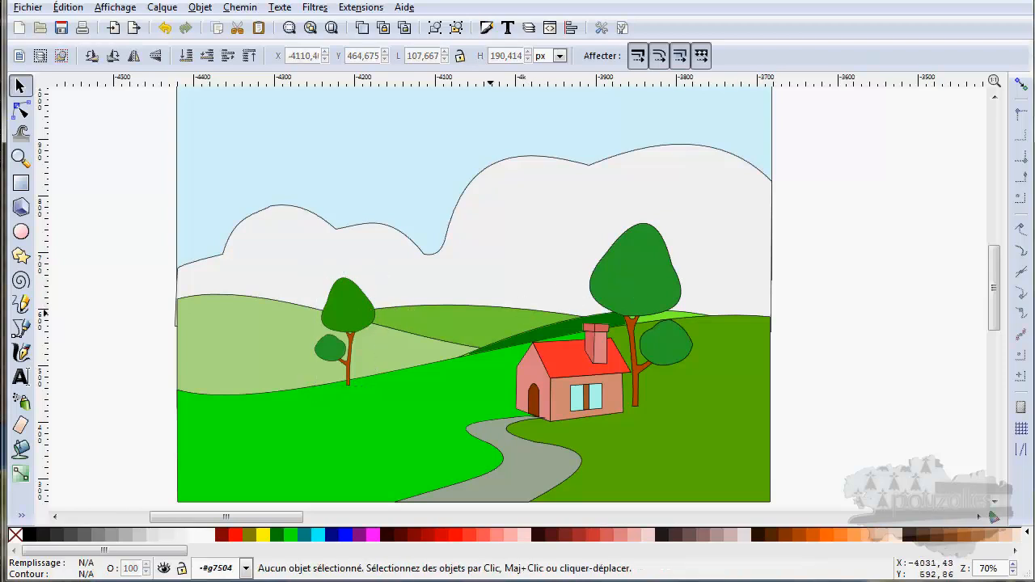
click(358, 313)
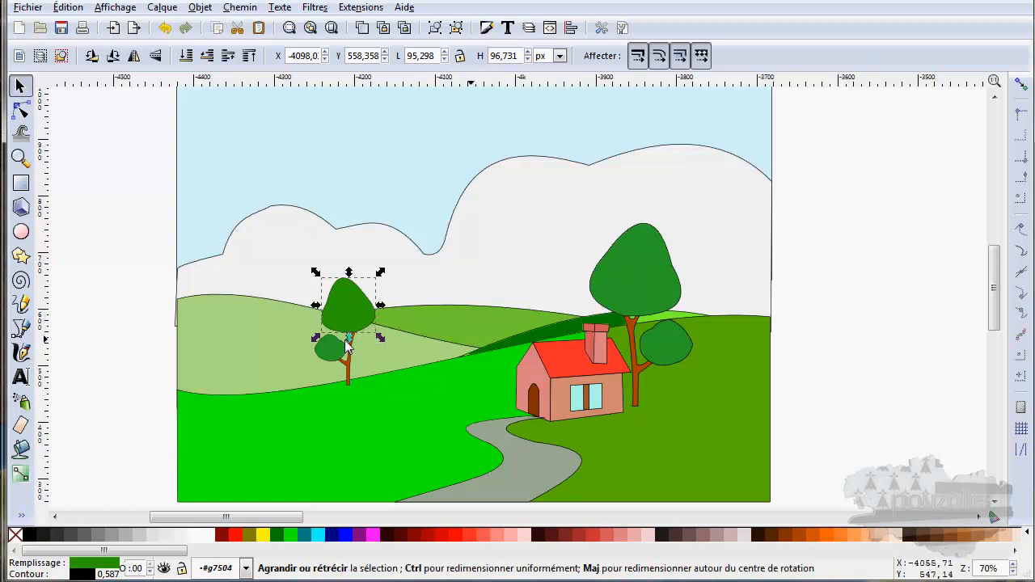
shift+click(320, 359)
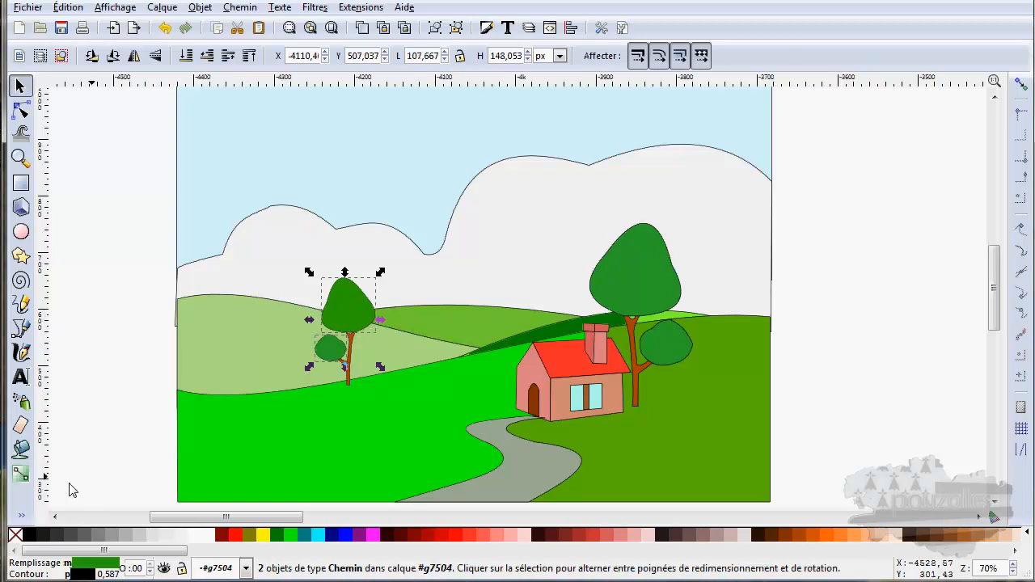
click(21, 515)
click(71, 516)
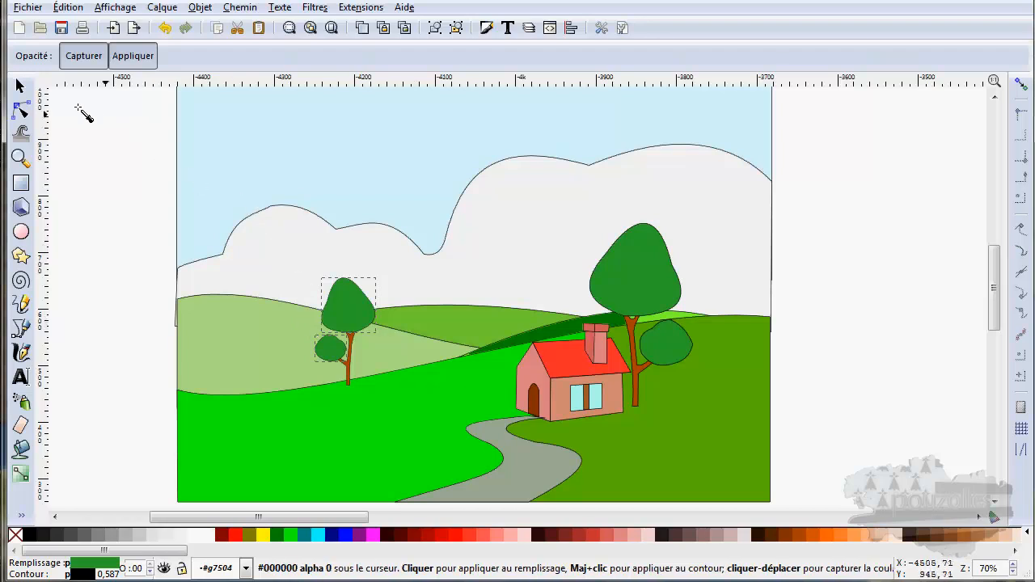
click(21, 85)
click(87, 155)
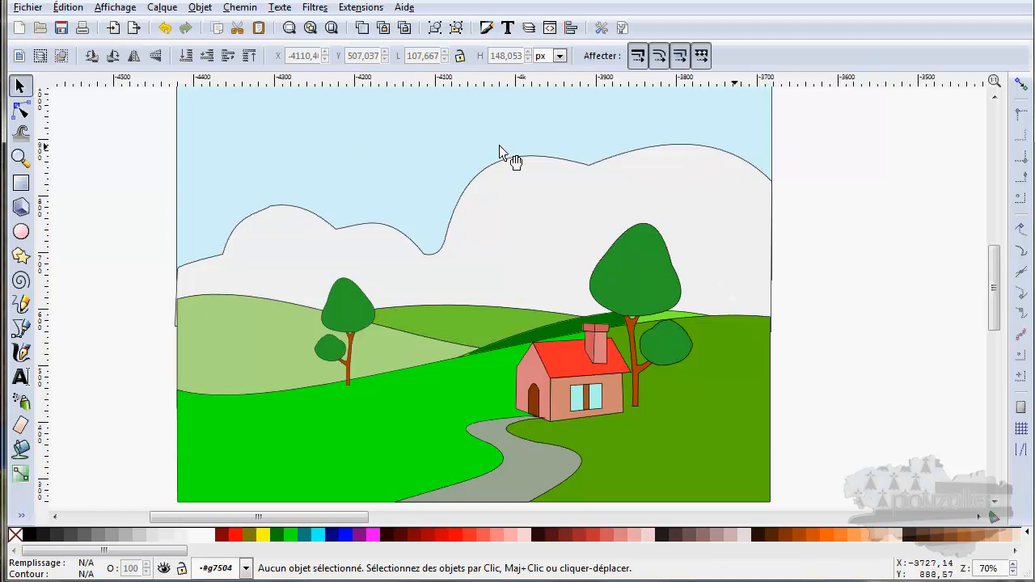
- Open the Aléatoire color extension for the whole drawing and preview it live with Teinte, Saturation and Luminosité enabled
click(358, 8)
mouse_move(388, 66)
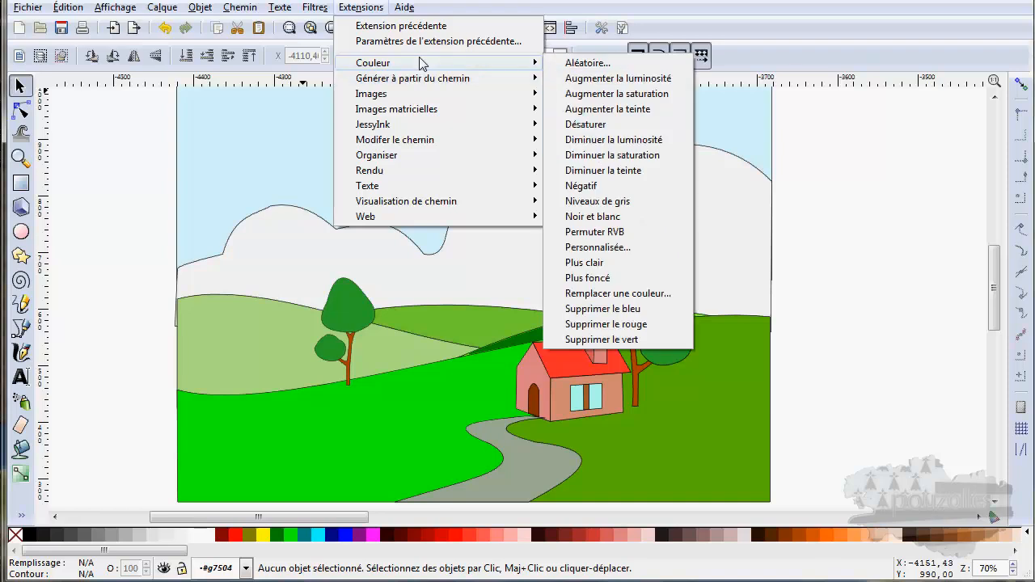
click(595, 66)
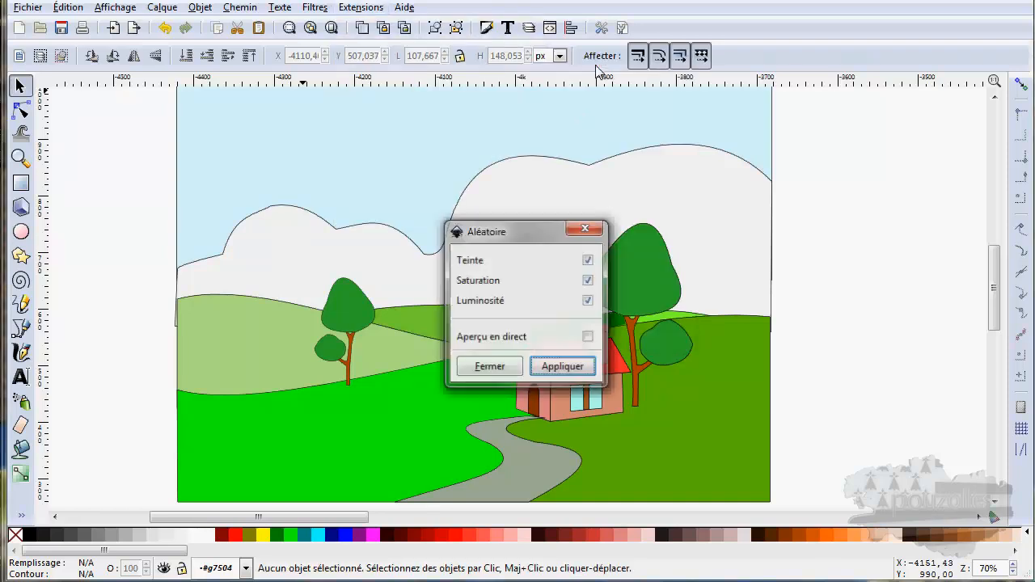
drag(523, 232, 855, 162)
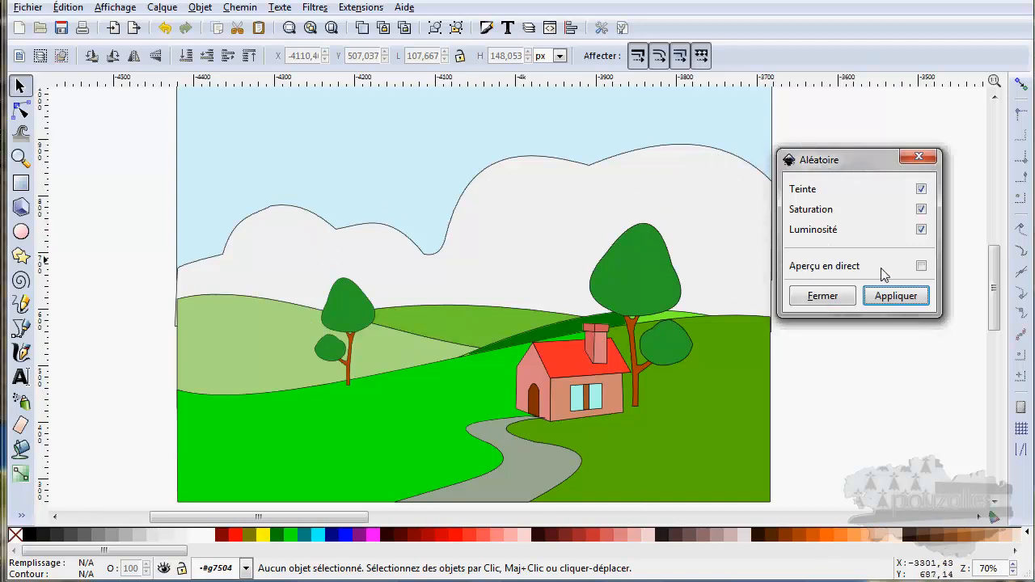
click(921, 266)
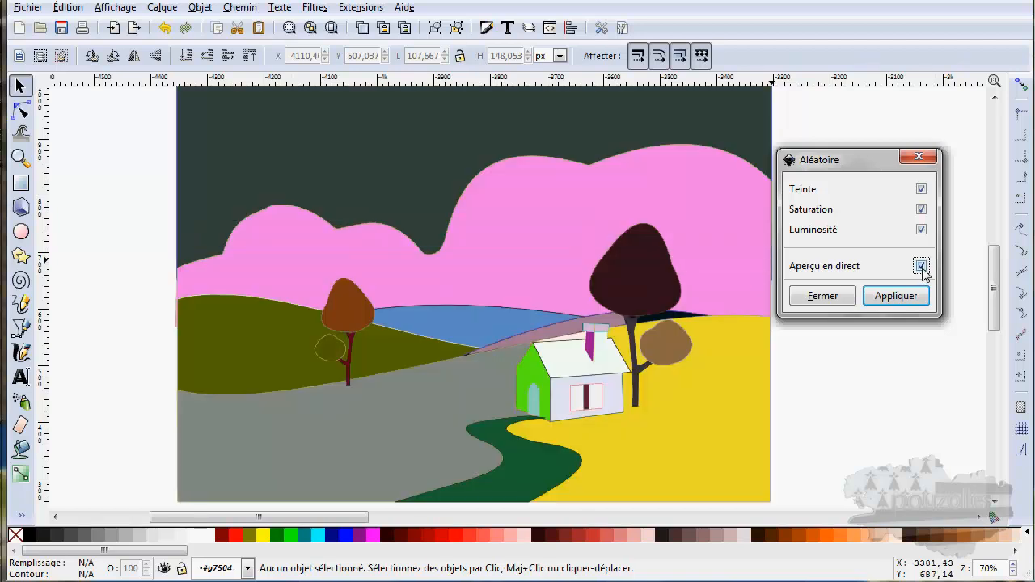
- Regenerate the live preview several times to compare random color variations of the whole landscape
click(921, 267)
click(921, 266)
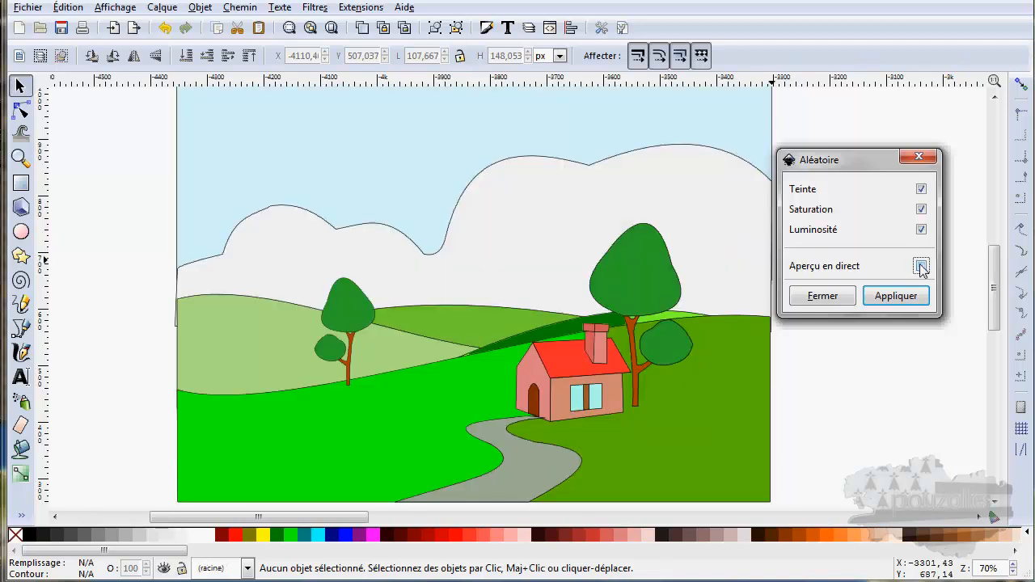
click(921, 267)
click(921, 267)
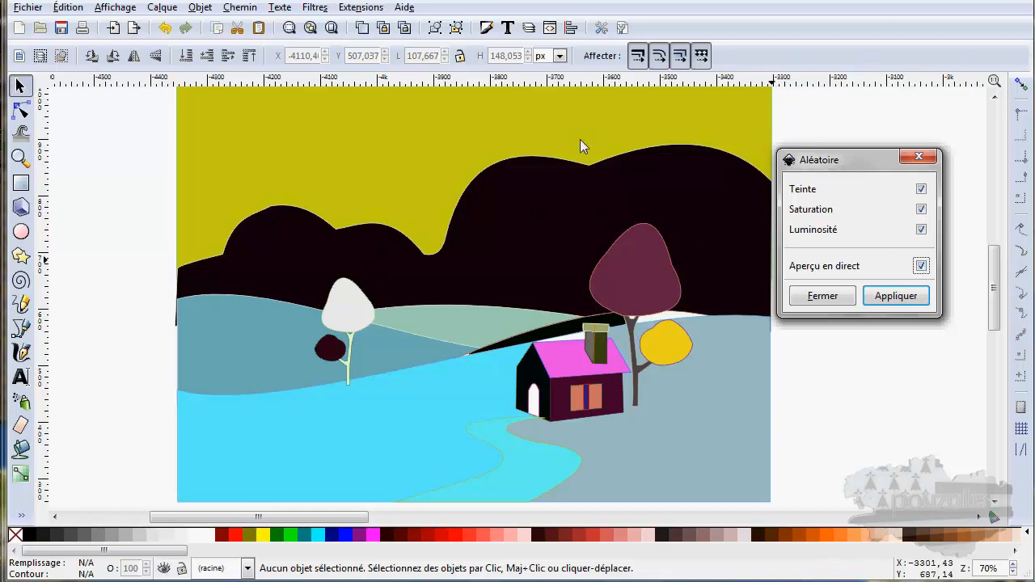
click(921, 267)
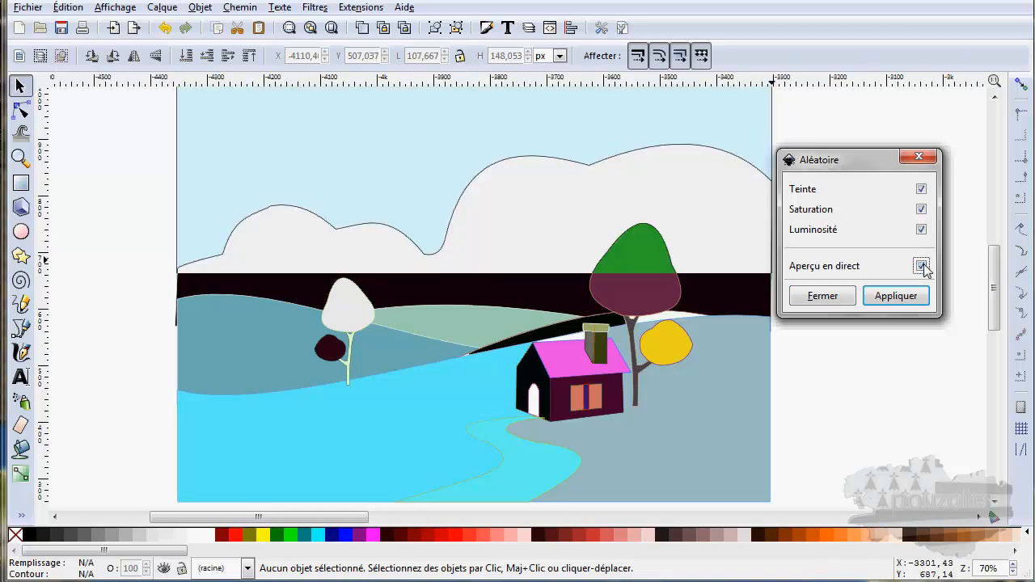
click(921, 266)
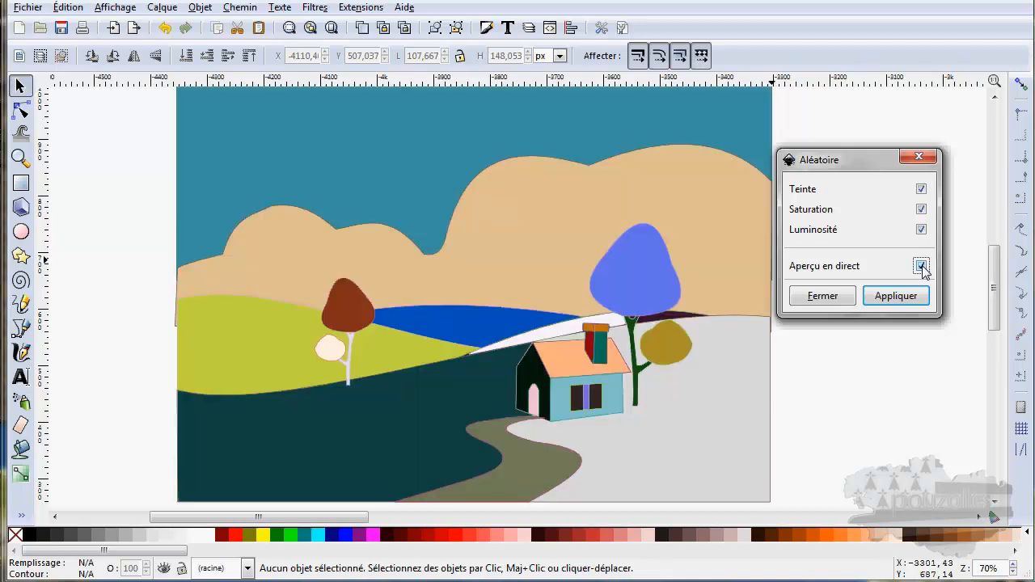
click(921, 267)
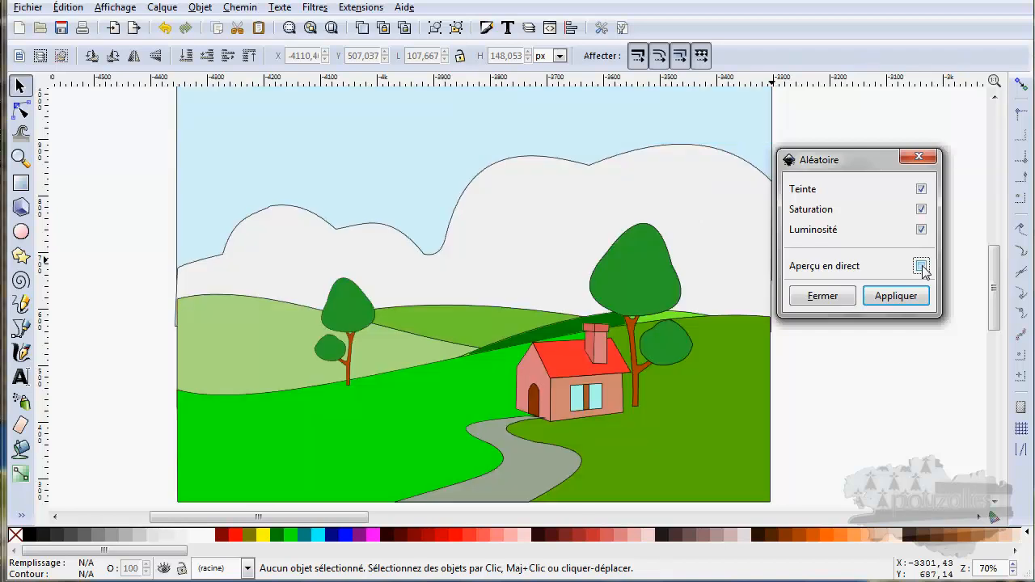
click(921, 266)
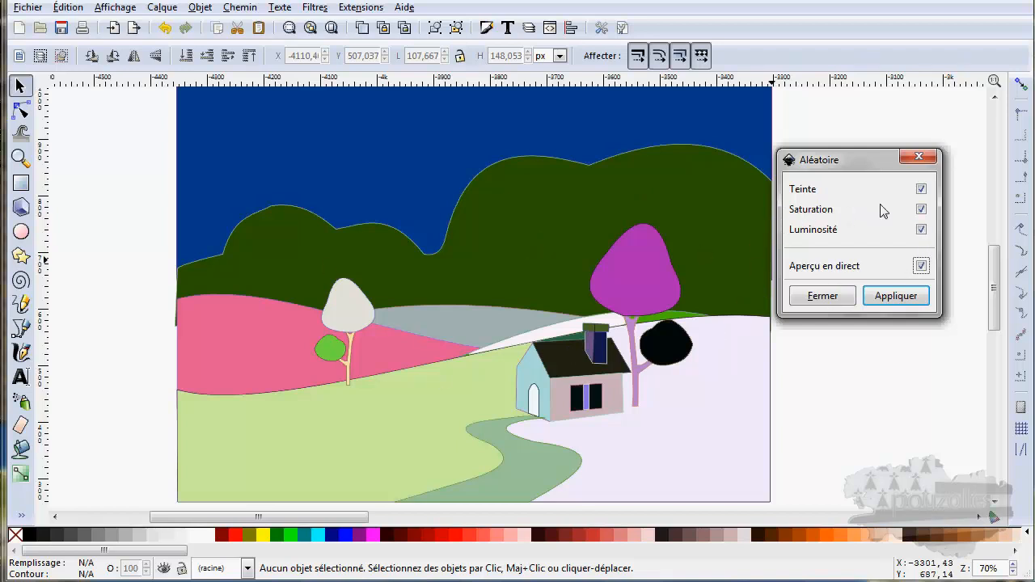
- Exclude Teinte, Luminosité and Saturation one after another from the randomization and compare the live previews
click(920, 190)
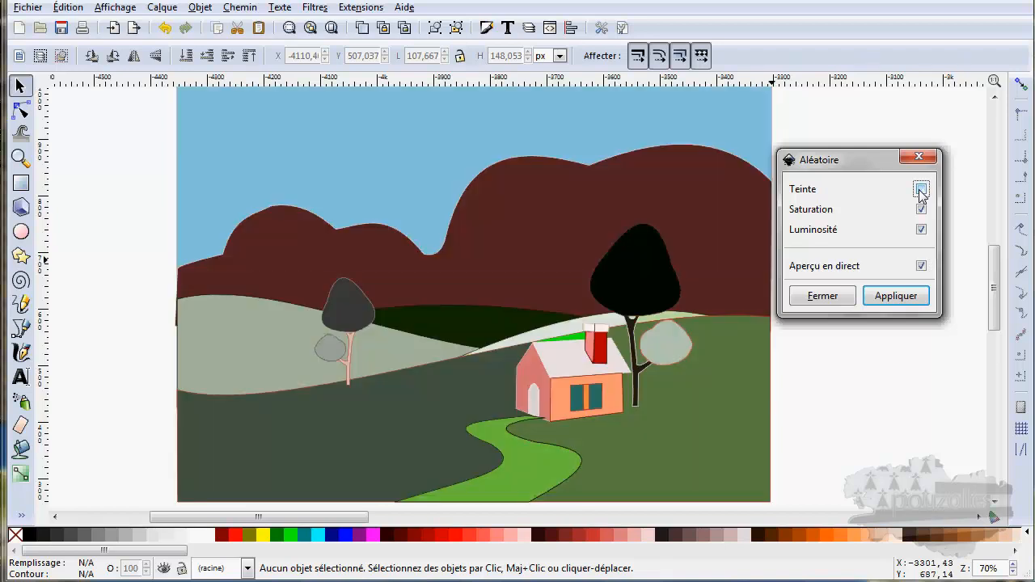
click(922, 230)
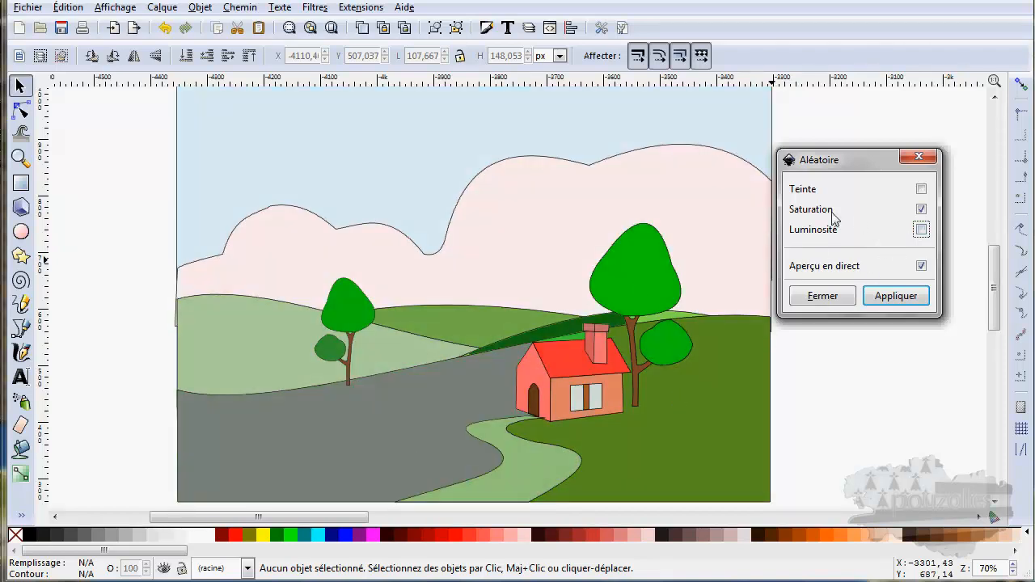
click(921, 209)
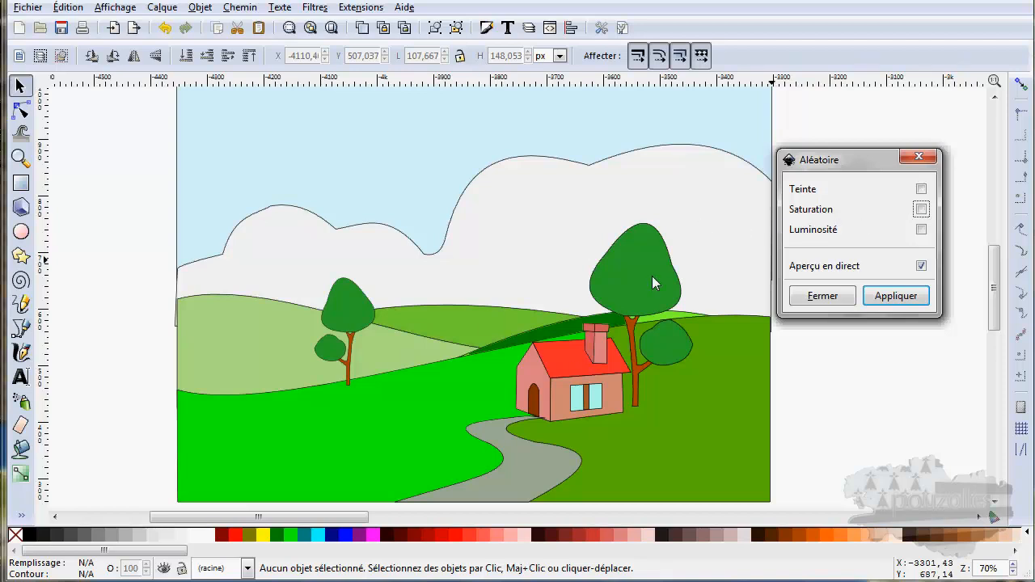
- Preview the drawing with only Luminosité randomized, refresh the preview once, and close the extension without applying it
click(921, 230)
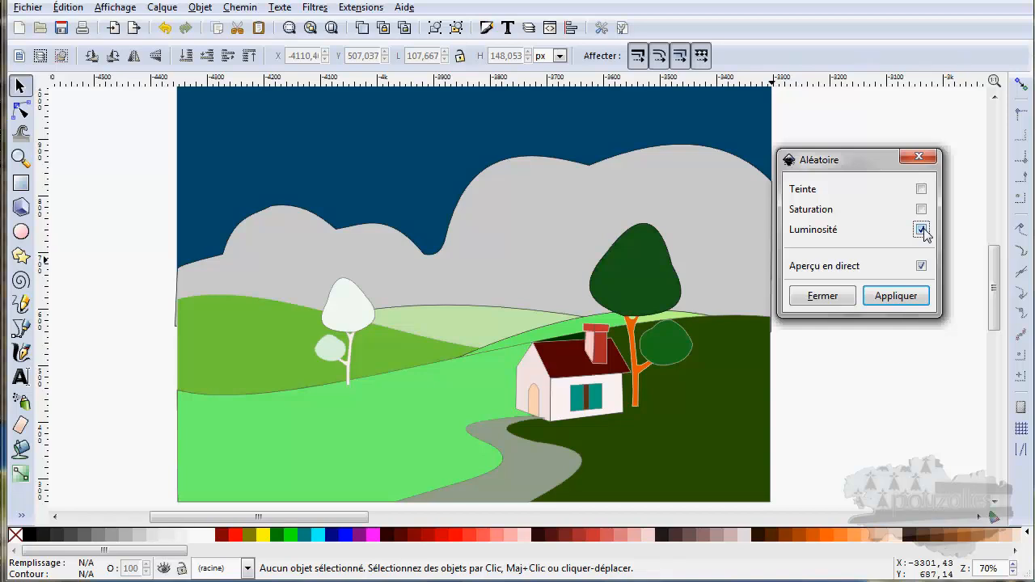
click(921, 266)
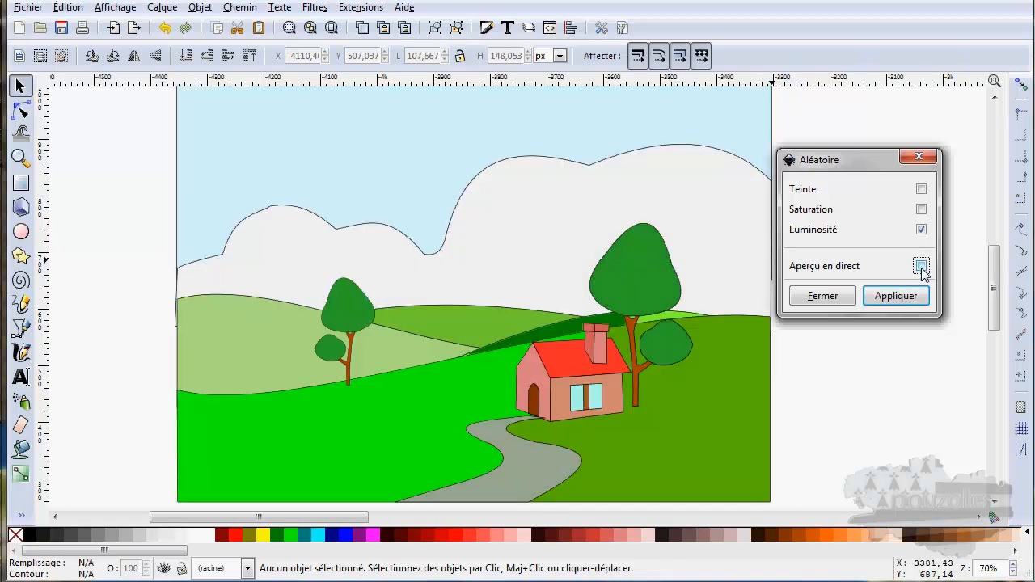
click(921, 266)
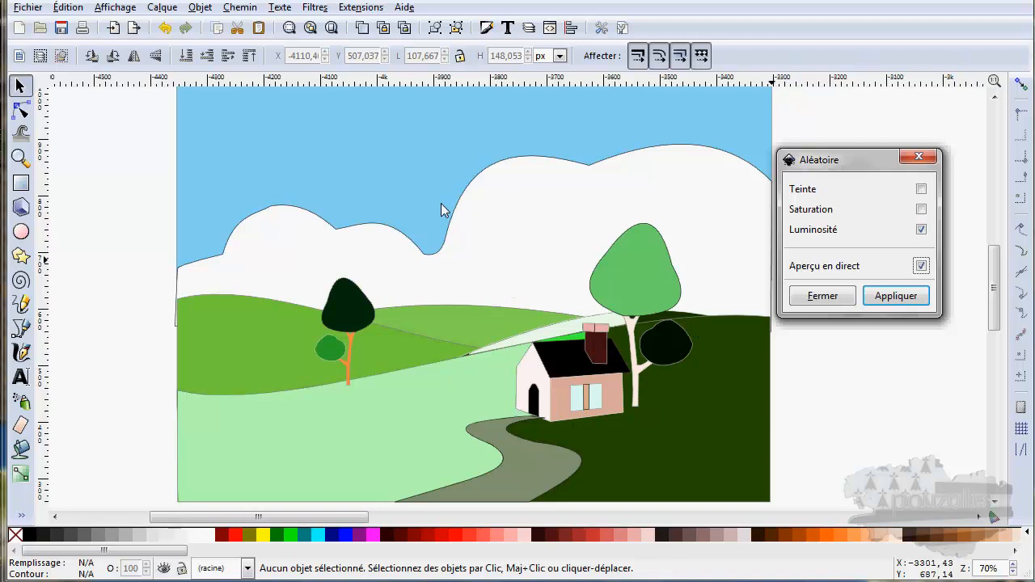
click(833, 298)
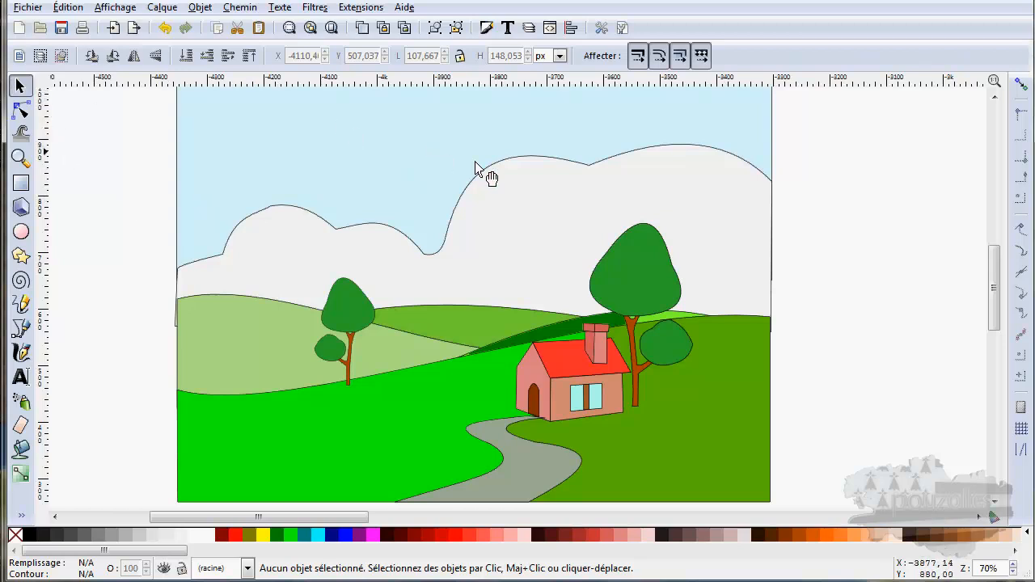
- Move the right tree's group slightly up and away from the house, to about X -3587 px, Y 446 px
click(640, 243)
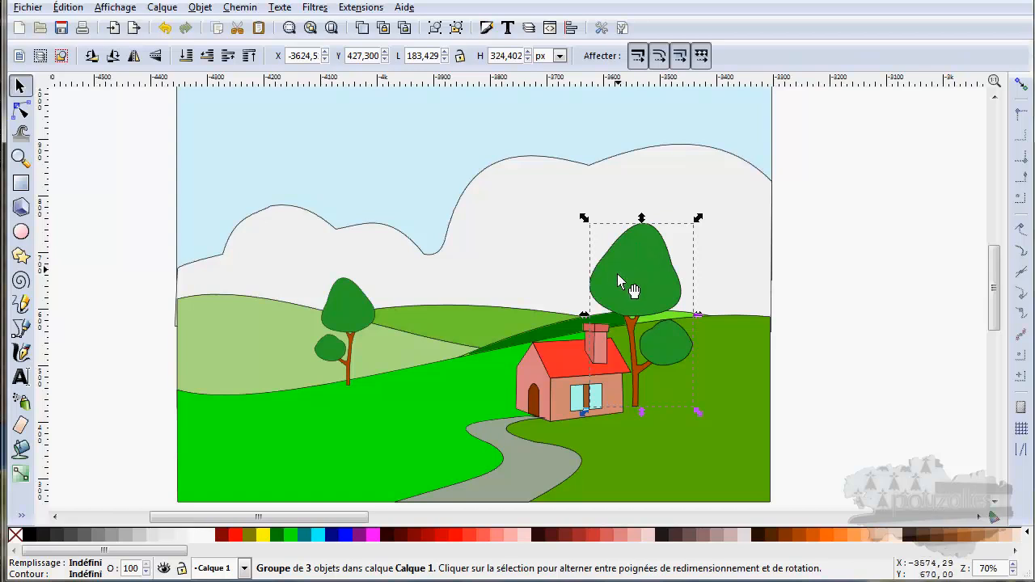
drag(626, 250, 652, 241)
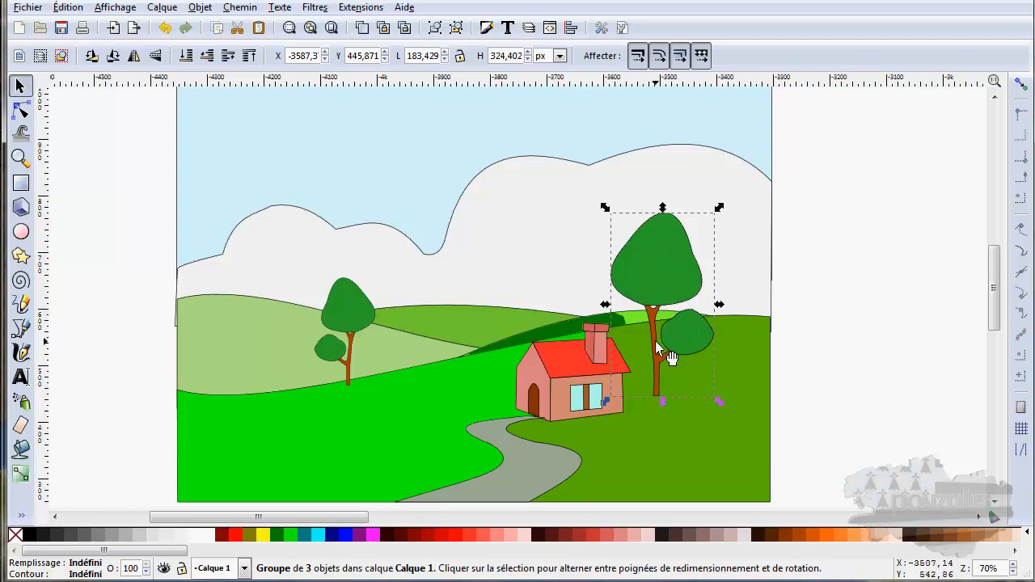
key(Escape)
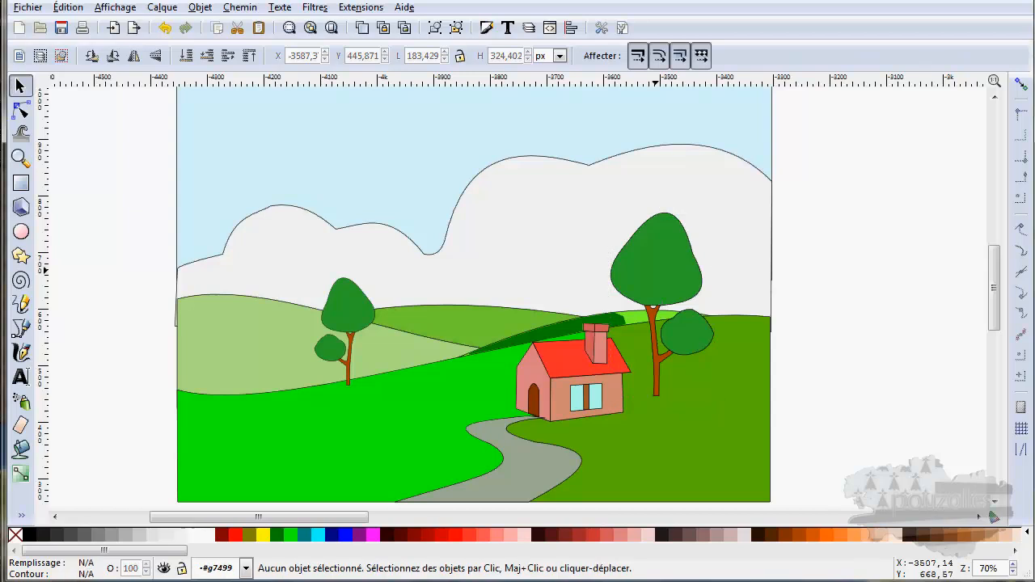
- Select the right tree's foliage and trunk individually inside its group to examine which shapes it consists of
click(655, 270)
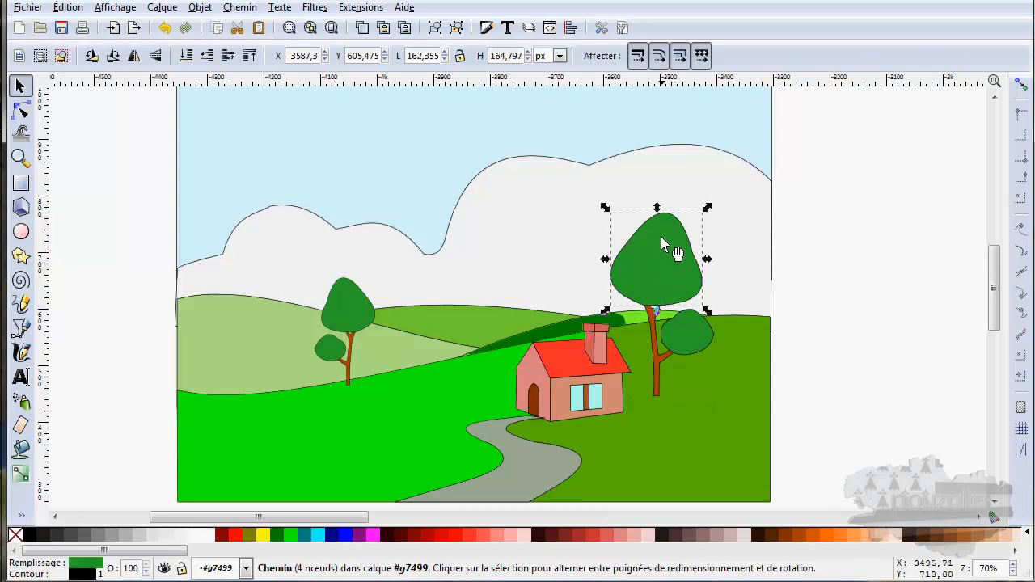
click(678, 328)
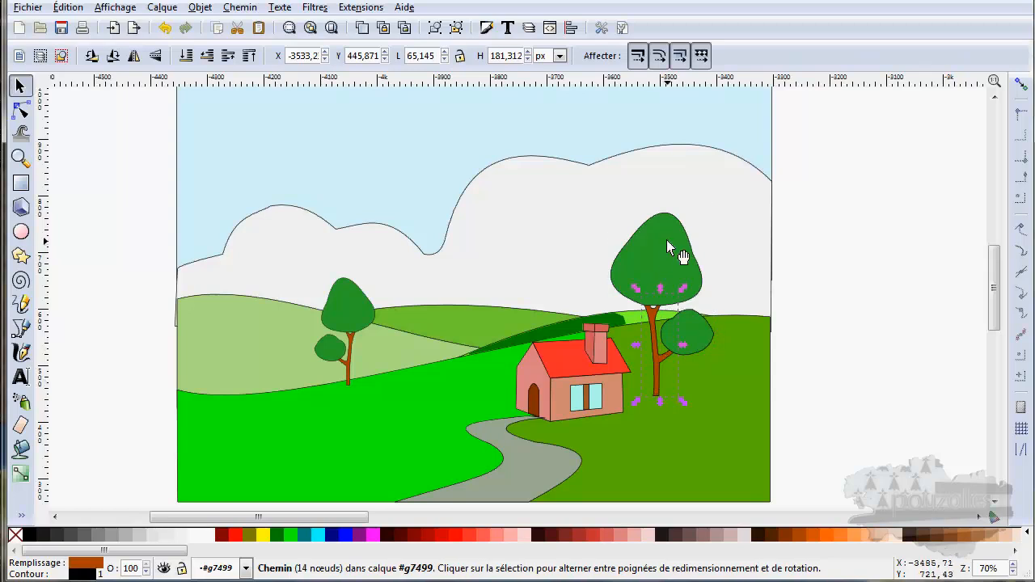
click(667, 240)
click(686, 324)
click(654, 316)
click(657, 263)
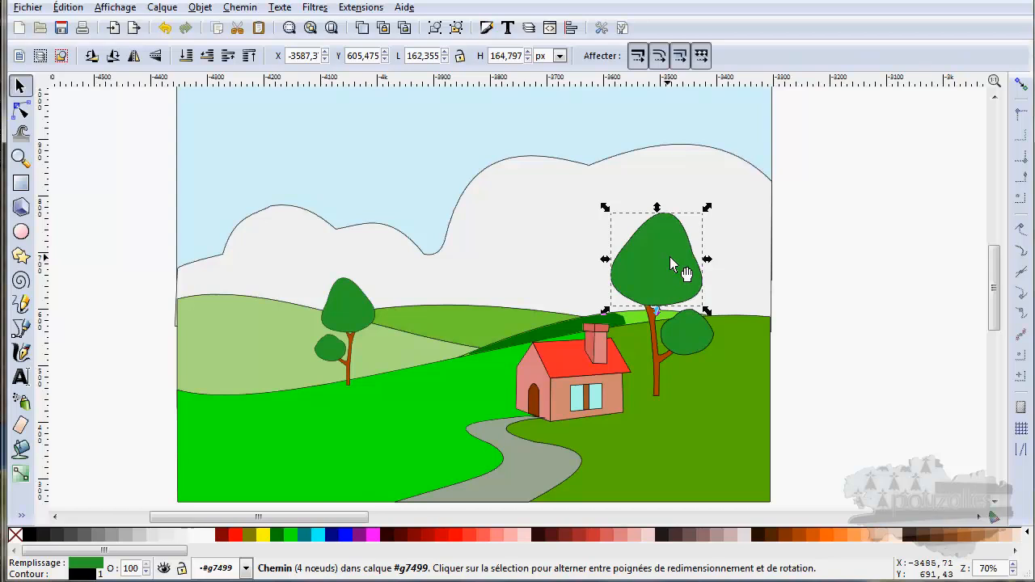
click(857, 263)
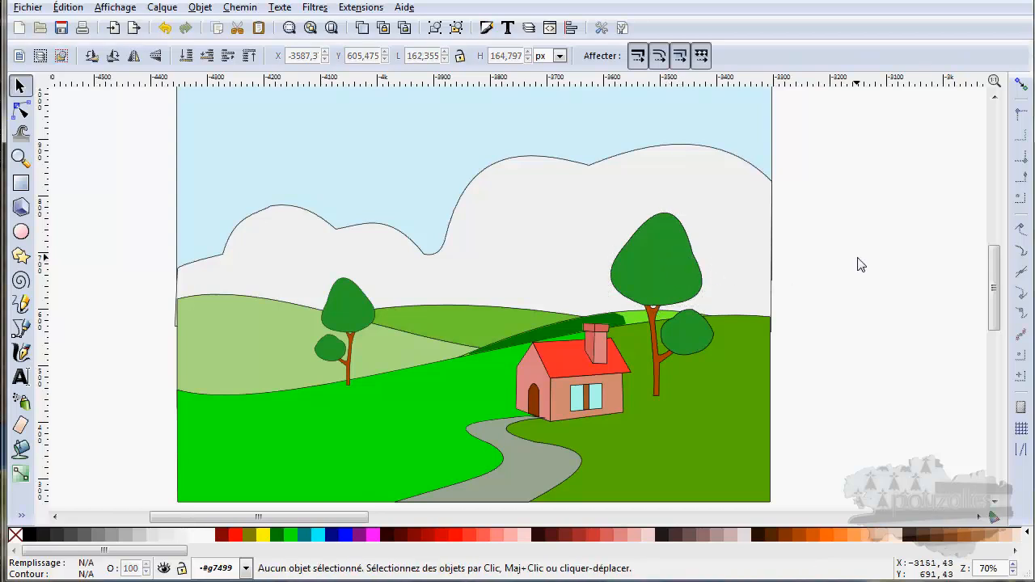
click(679, 275)
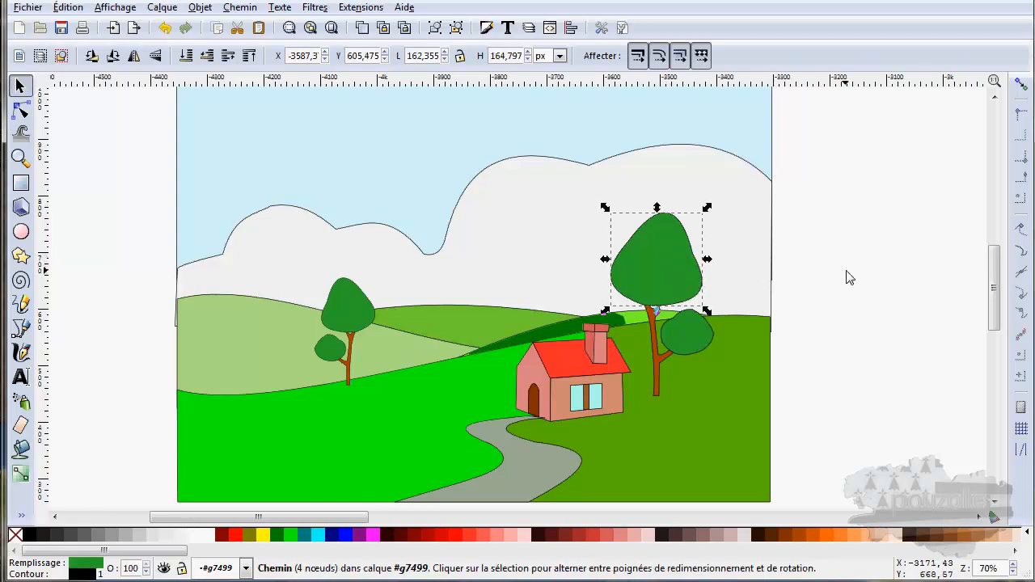
click(846, 271)
- Select the right tree's whole group and open the Aléatoire color extension, placing its dialog clear of the tree
click(661, 268)
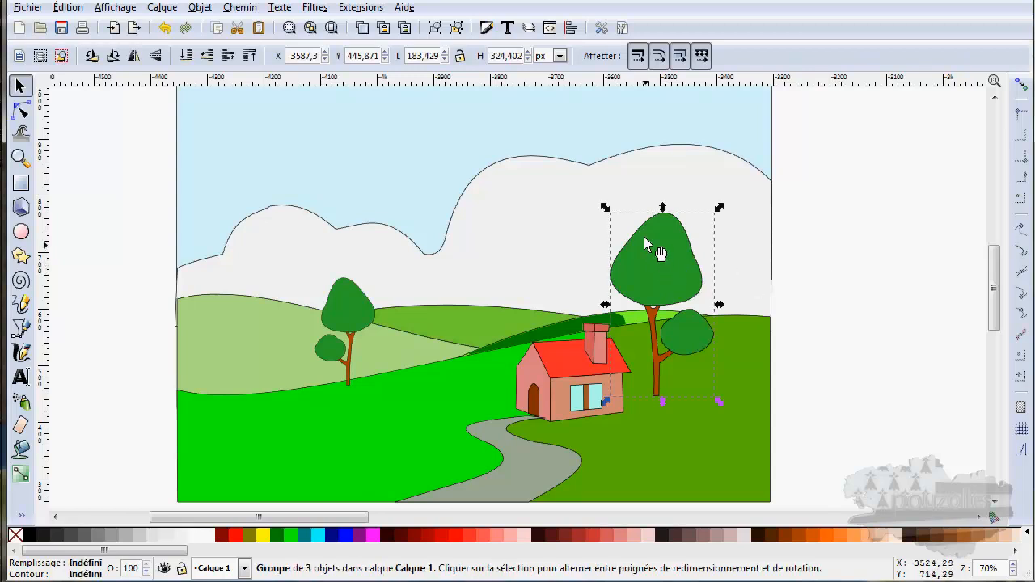
click(373, 12)
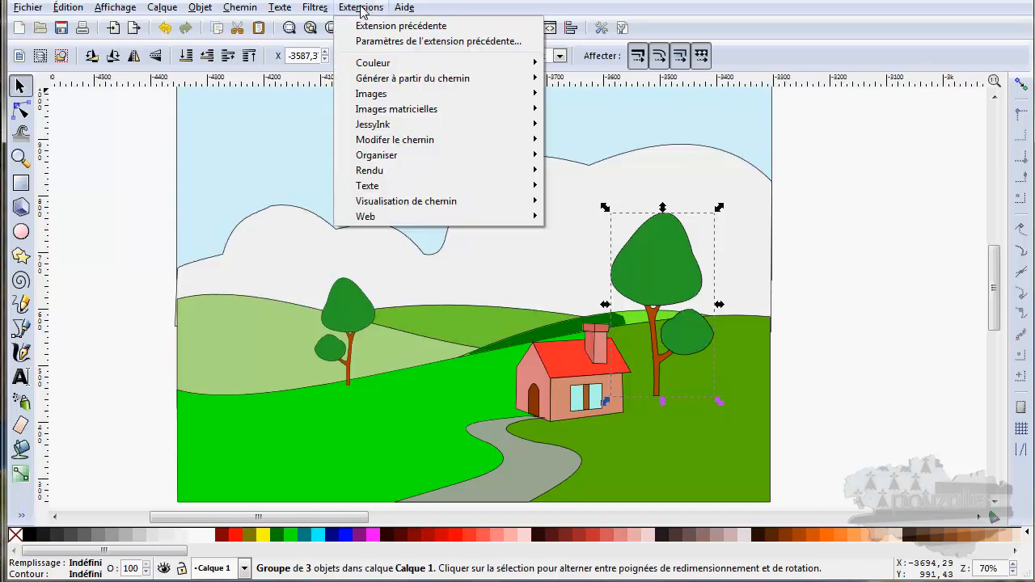
mouse_move(463, 68)
click(607, 63)
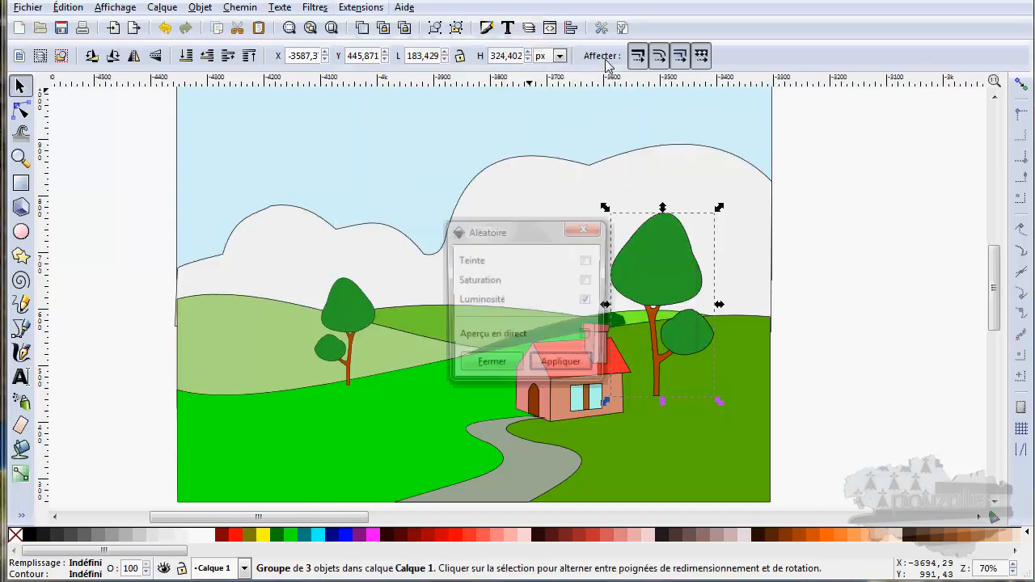
drag(523, 233, 425, 210)
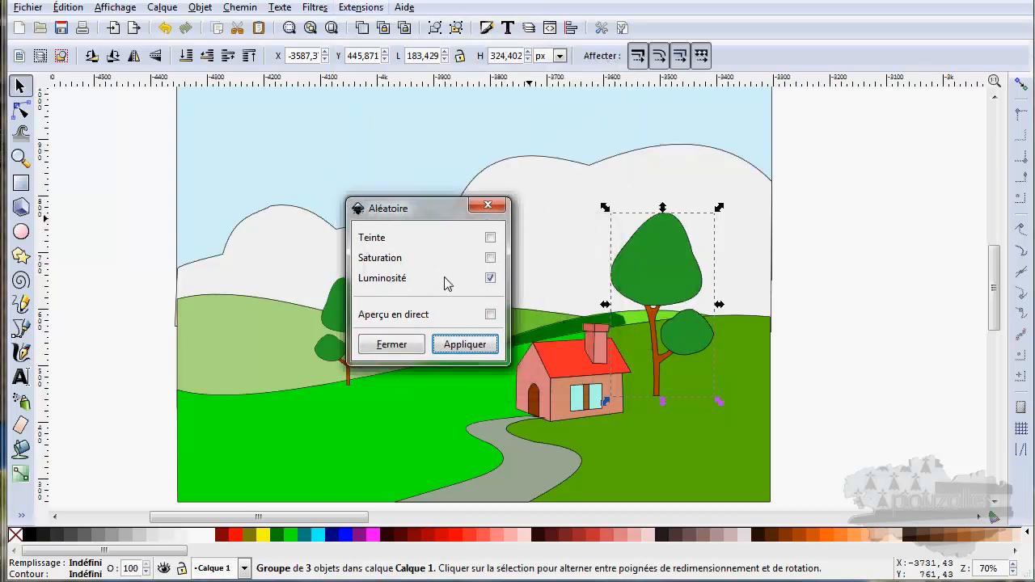
- Refresh the live preview repeatedly to compare random variations of the right tree with only Luminosité randomized
click(490, 314)
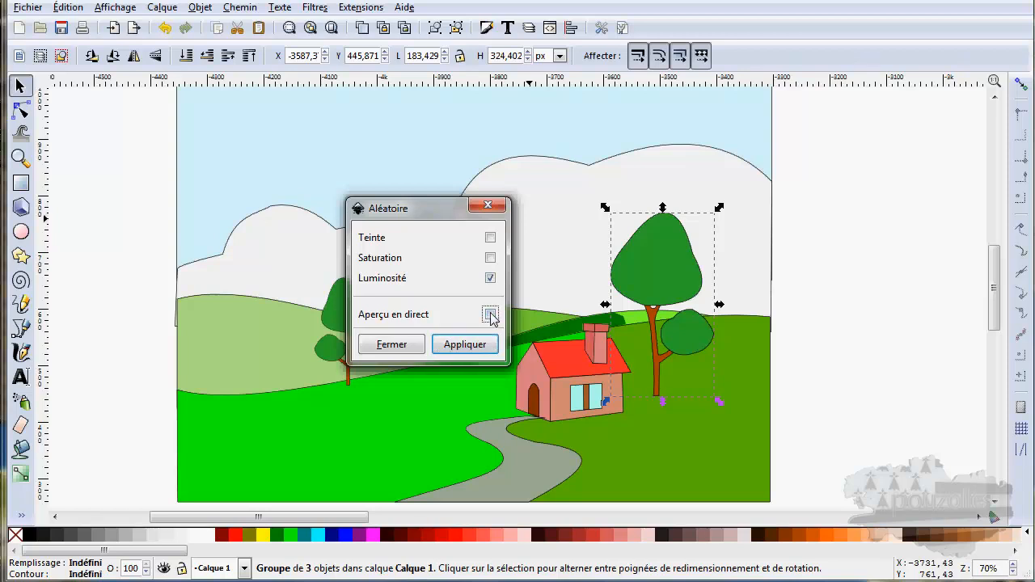
click(490, 315)
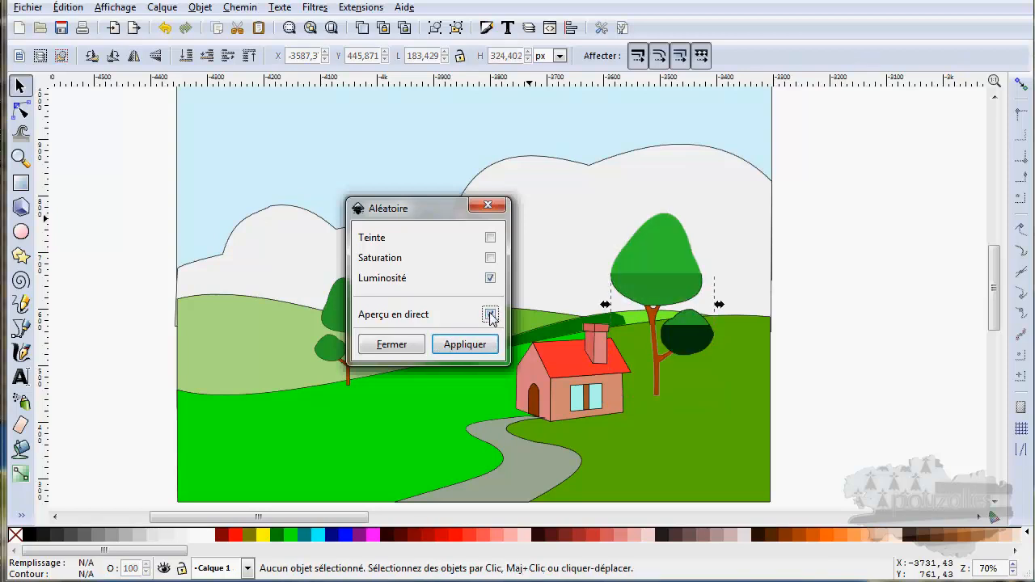
click(490, 315)
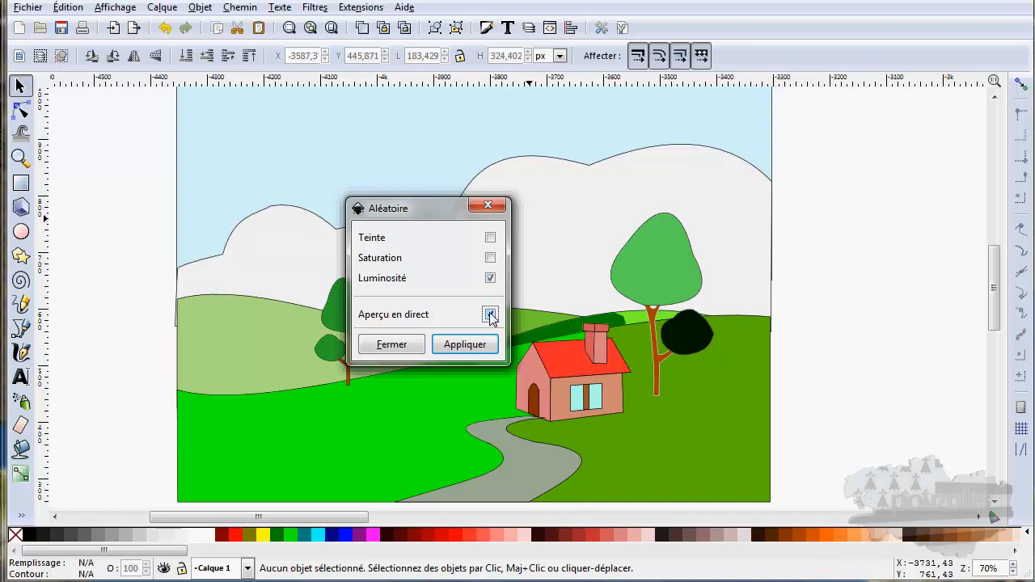
click(490, 315)
click(490, 314)
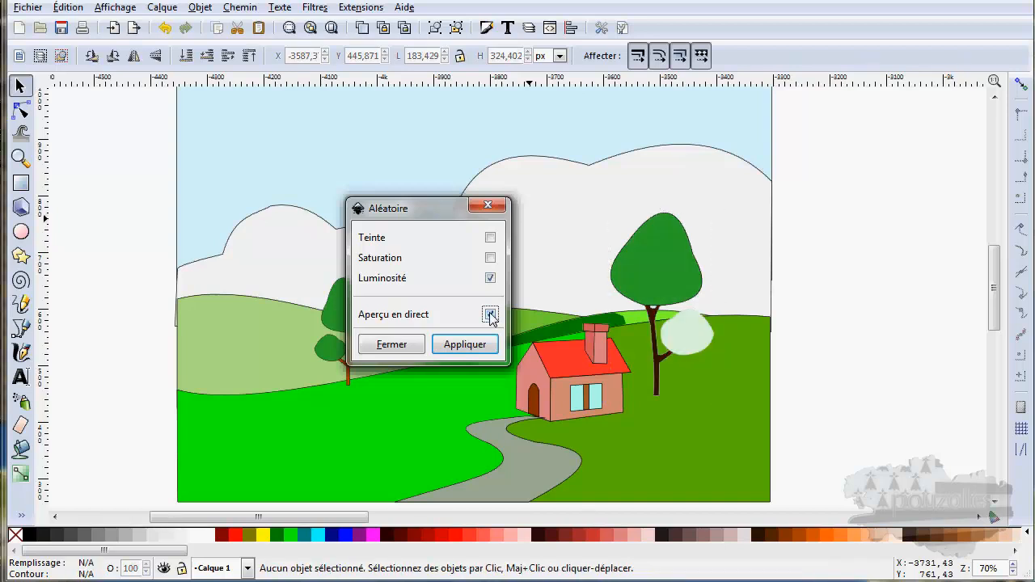
click(490, 315)
click(490, 315)
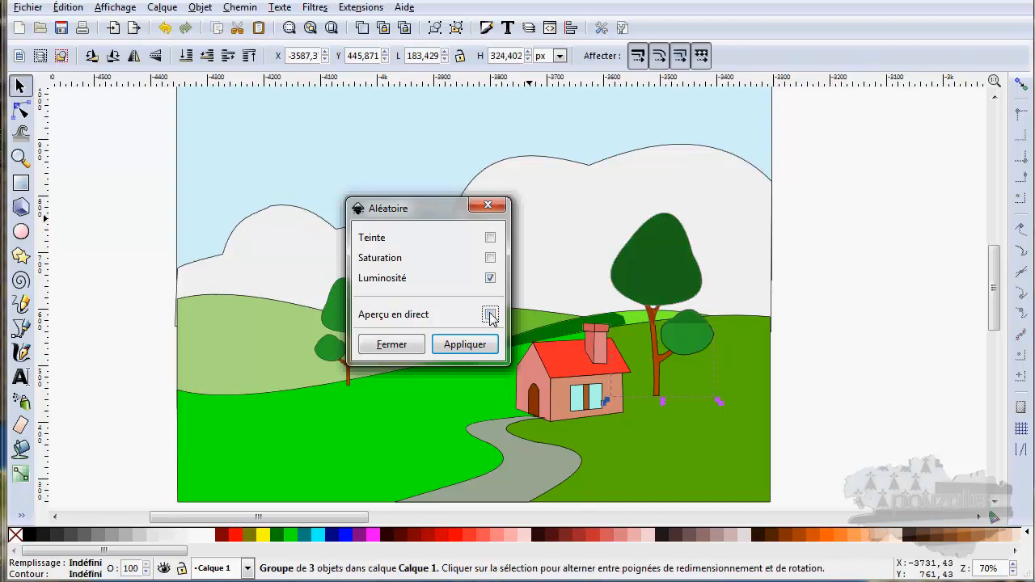
click(490, 315)
- Include Saturation and Teinte in the tree's randomization, preview two variations, and close the extension without applying it
click(490, 257)
click(490, 237)
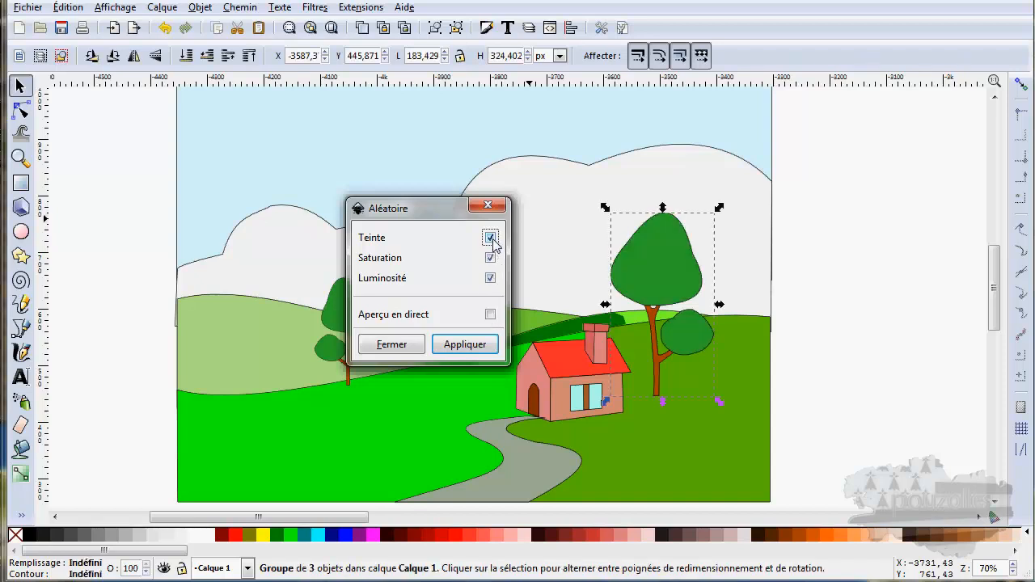
click(490, 315)
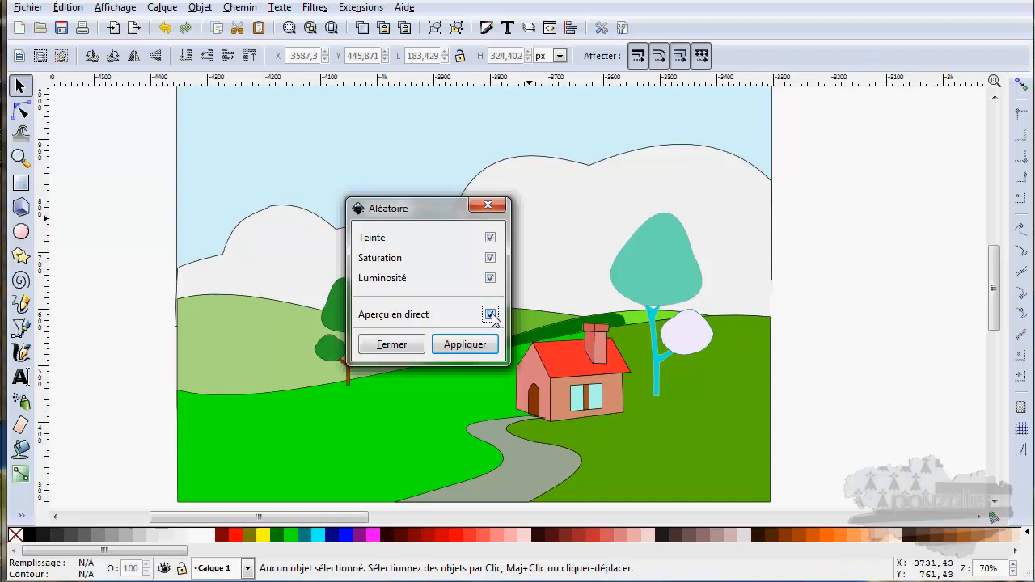
click(490, 315)
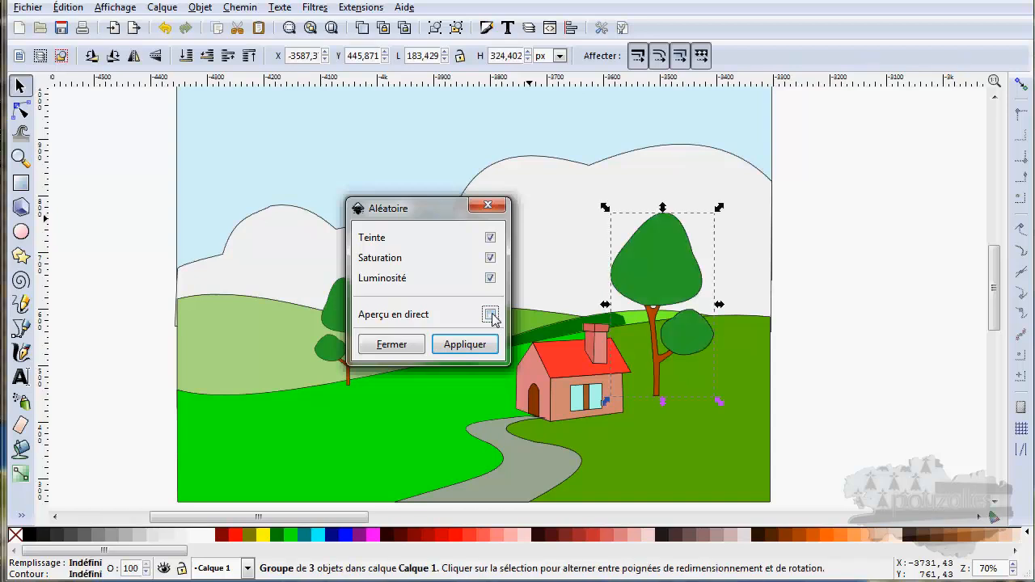
click(490, 314)
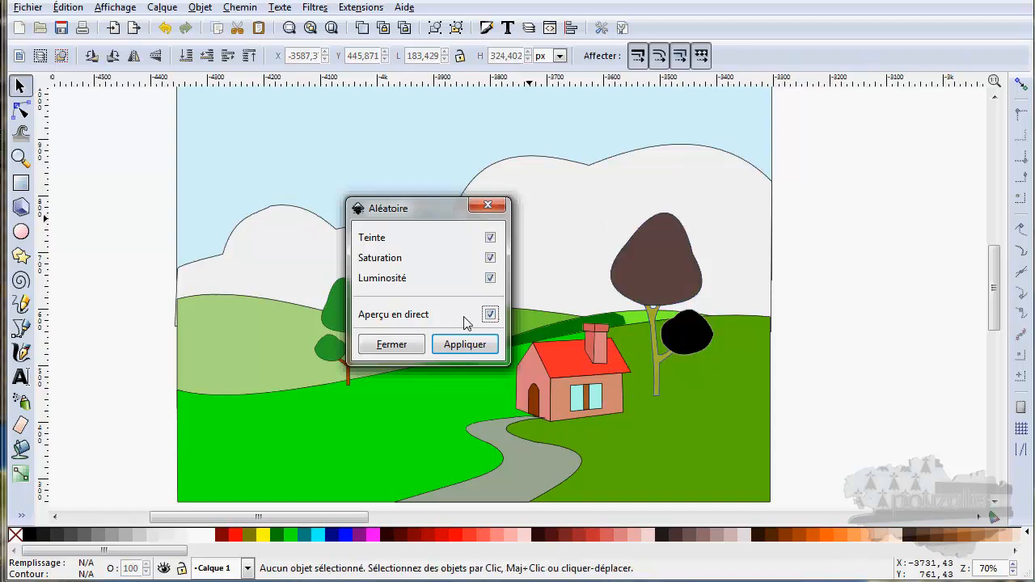
click(412, 344)
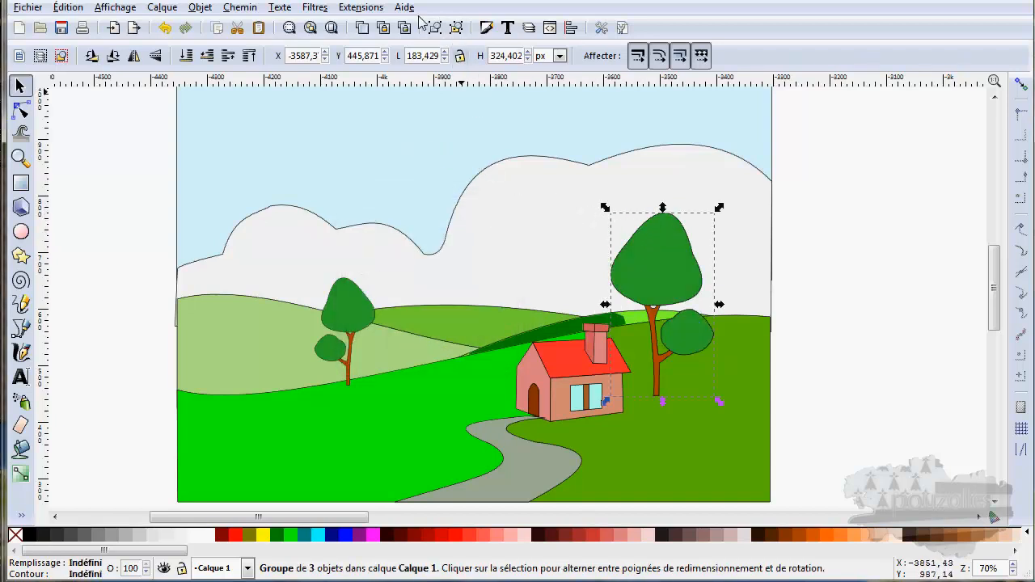
- Apply Augmenter la luminosité to the right tree's group and undo the change
click(365, 9)
mouse_move(389, 68)
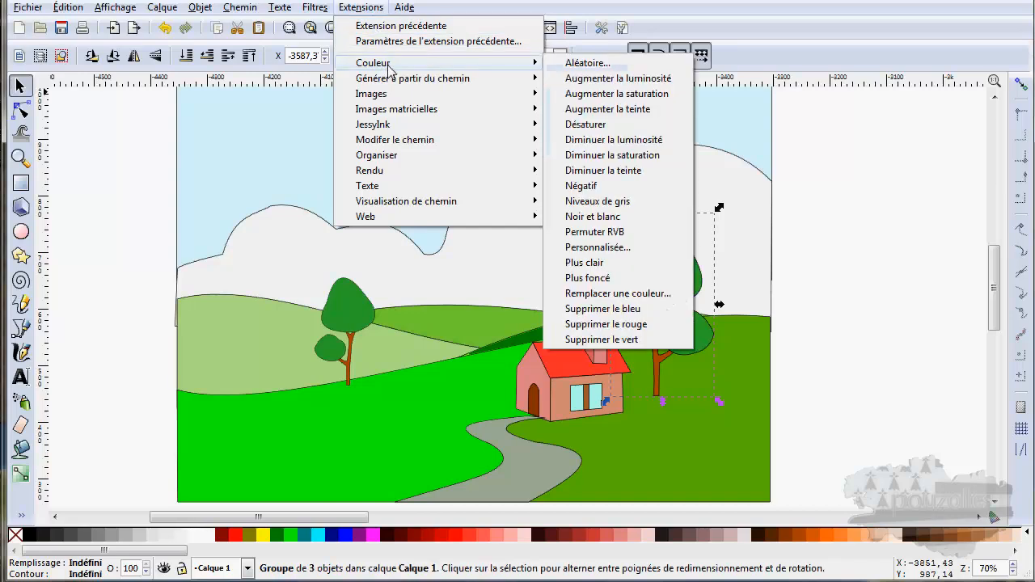
click(619, 79)
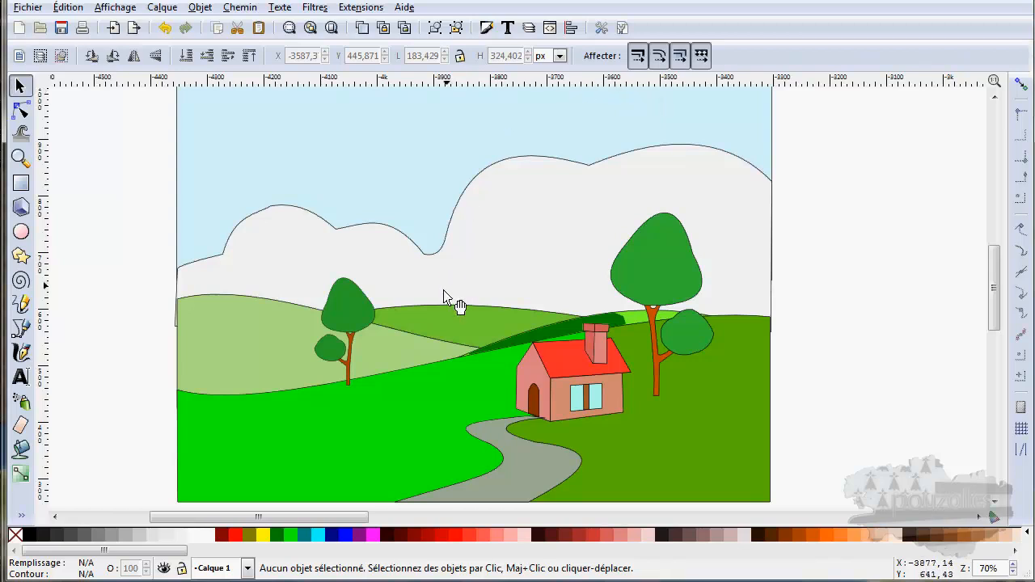
key(ctrl+z)
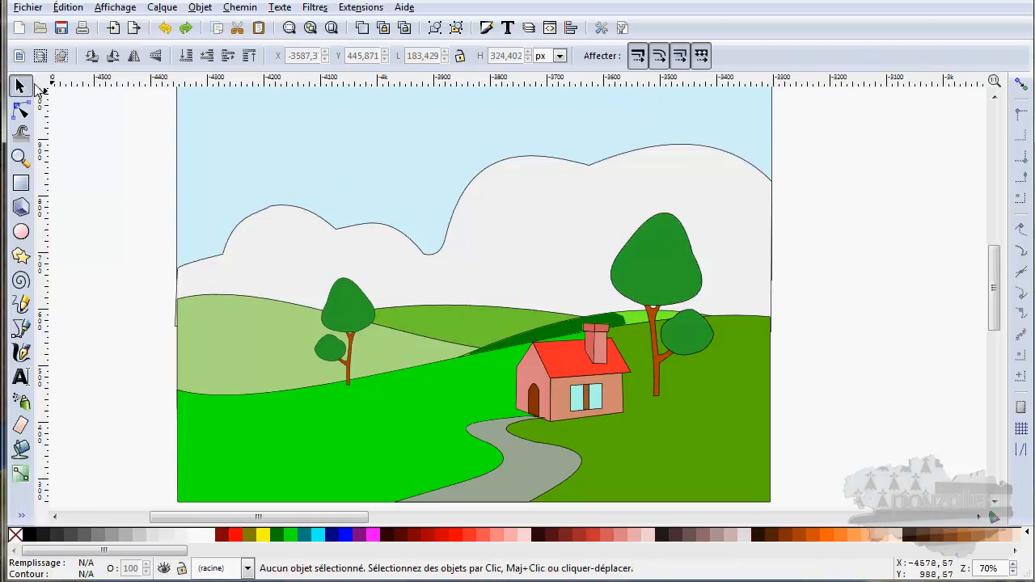
- Fill the left foreground meadow with the right meadow's darker green, sampled with the color picker, and return to the selection tool
double_click(638, 267)
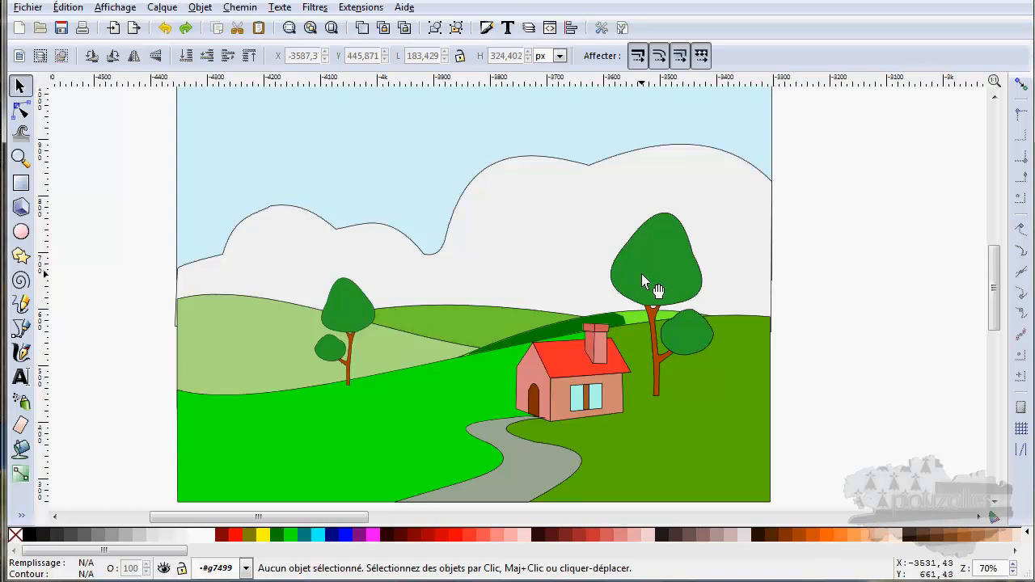
click(482, 387)
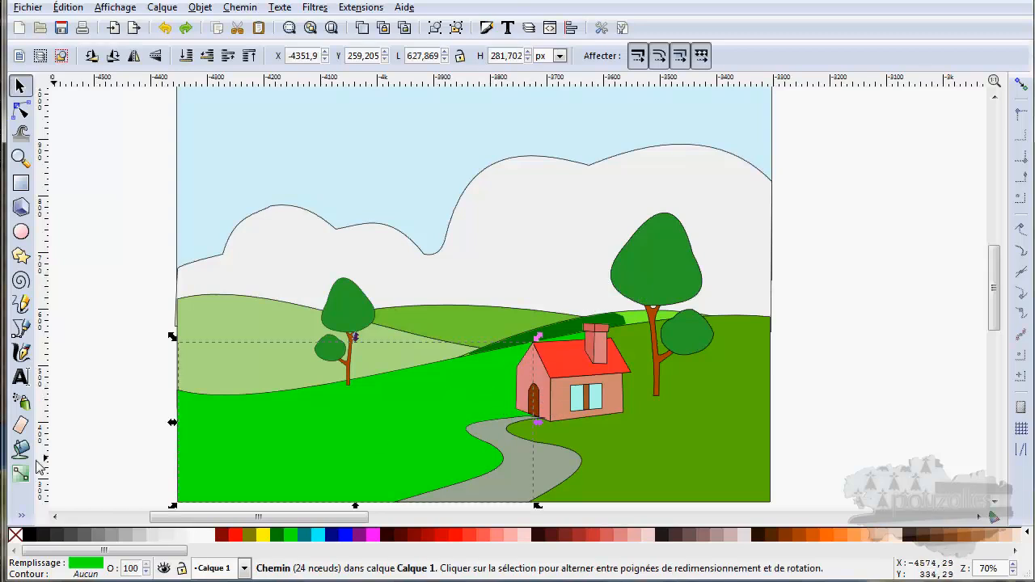
click(22, 514)
click(82, 513)
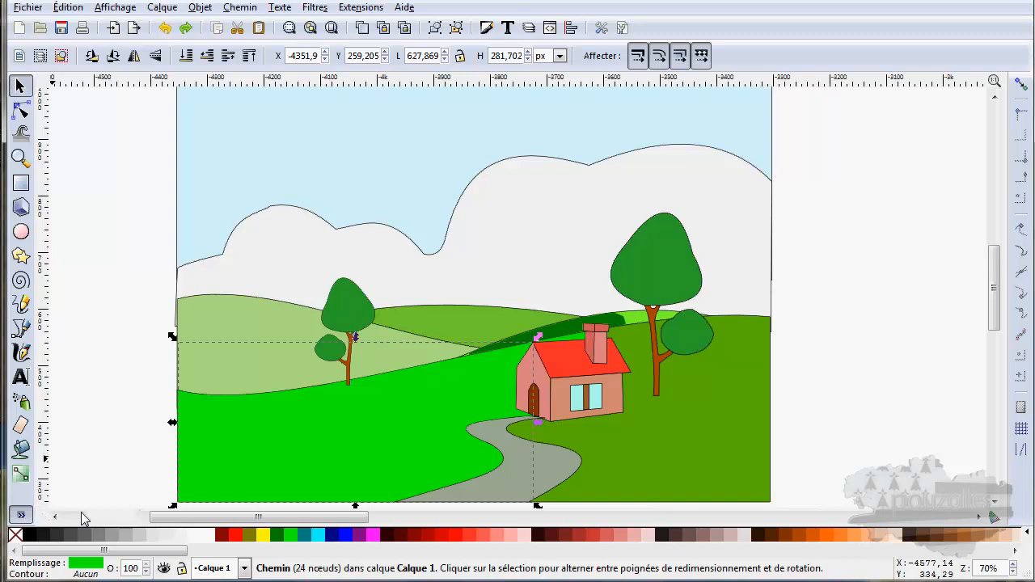
click(670, 431)
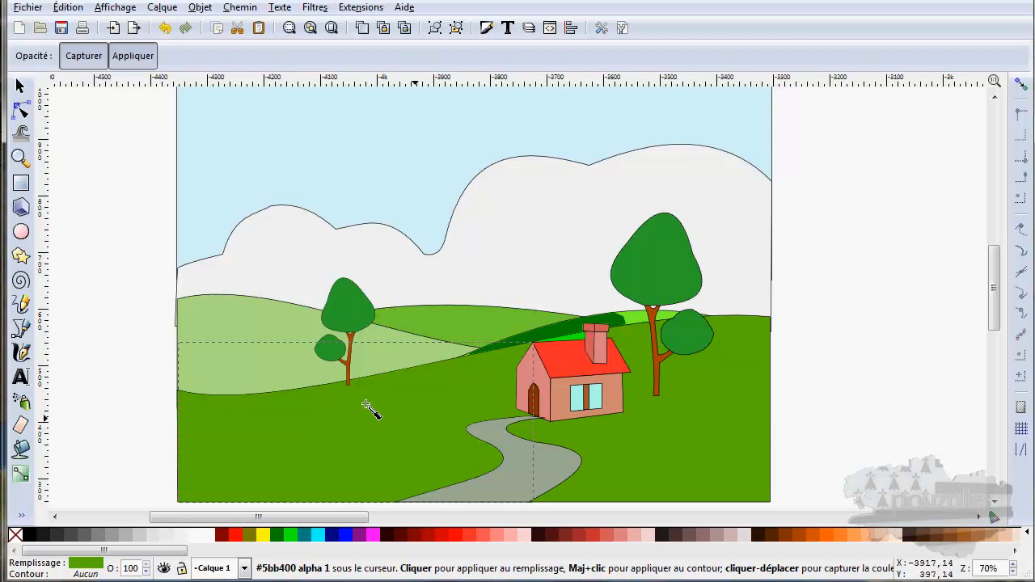
click(21, 85)
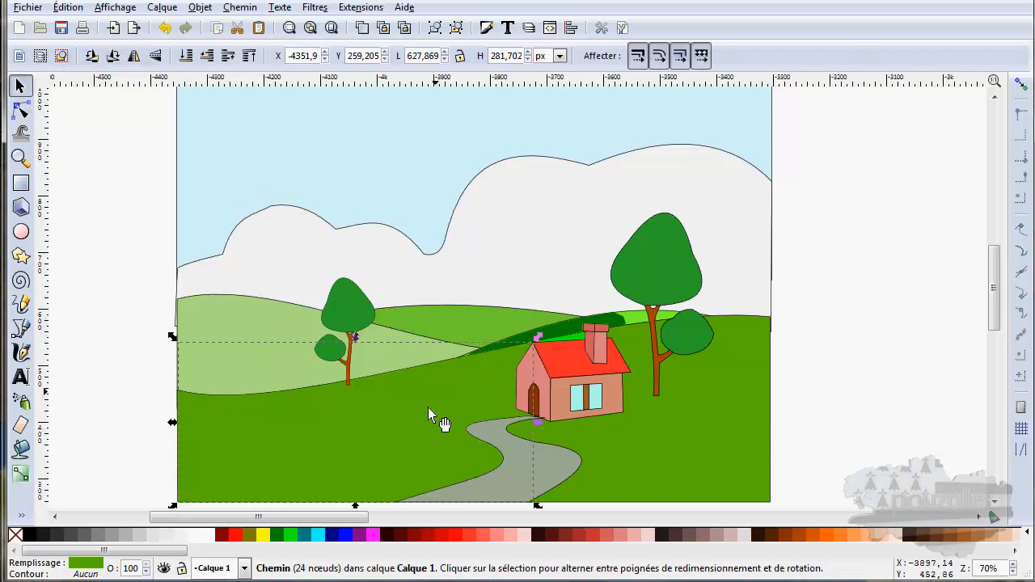
- Brighten the left foreground meadow by one level with Augmenter la luminosité
click(361, 7)
mouse_move(368, 62)
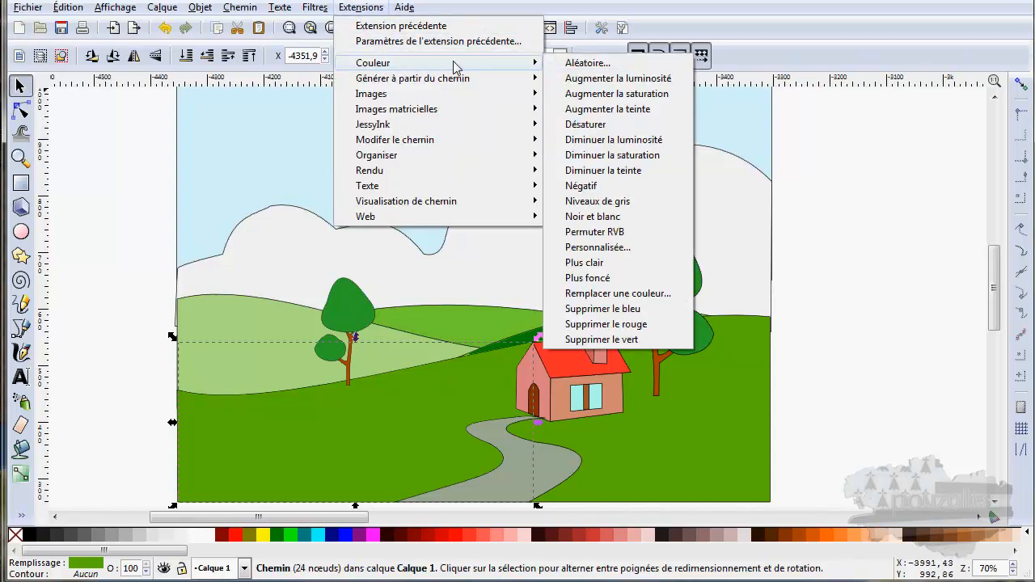
click(622, 79)
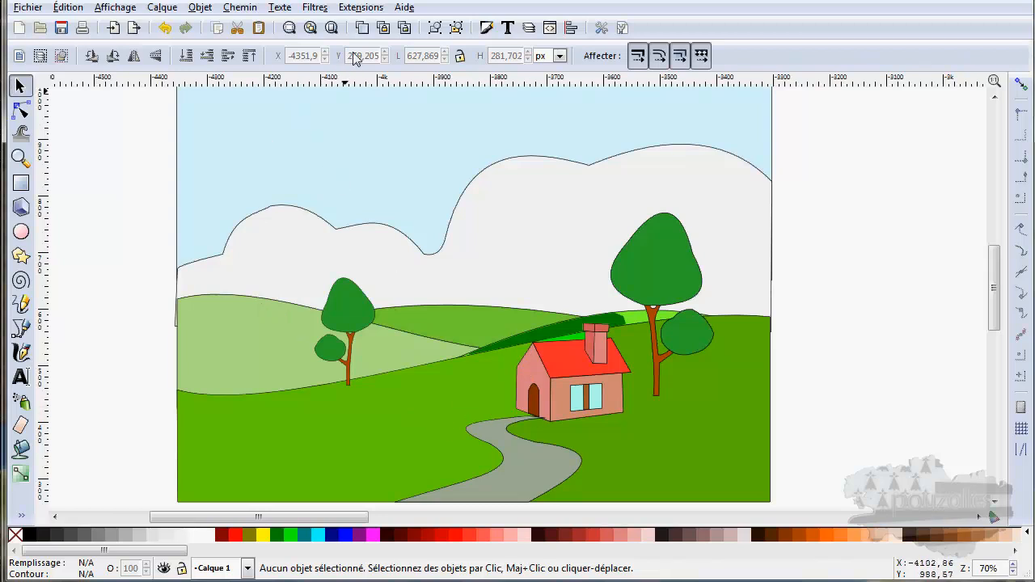
- Apply Augmenter la luminosité to the whole drawing with nothing selected, and undo that change
click(357, 8)
mouse_move(401, 62)
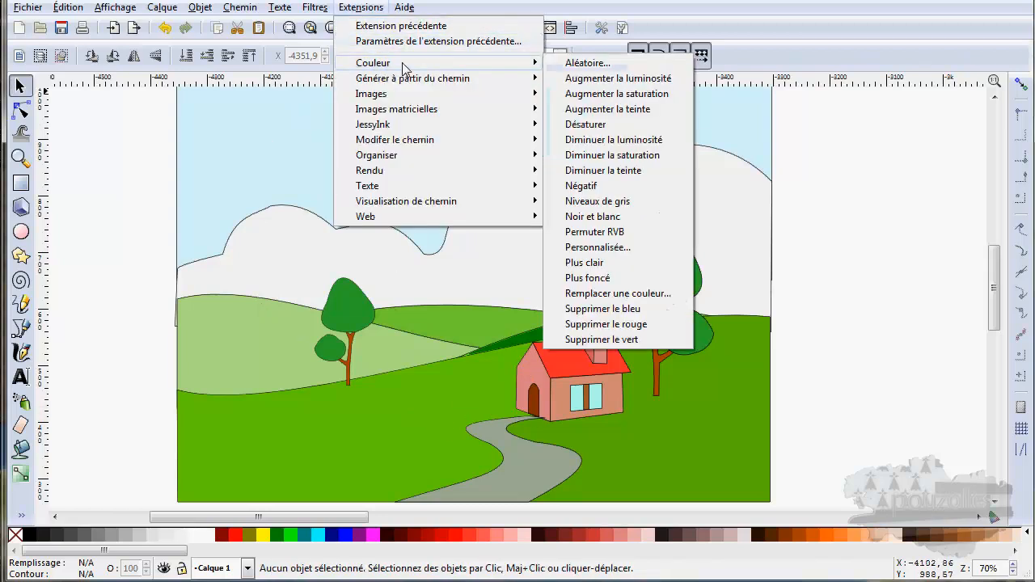
click(625, 83)
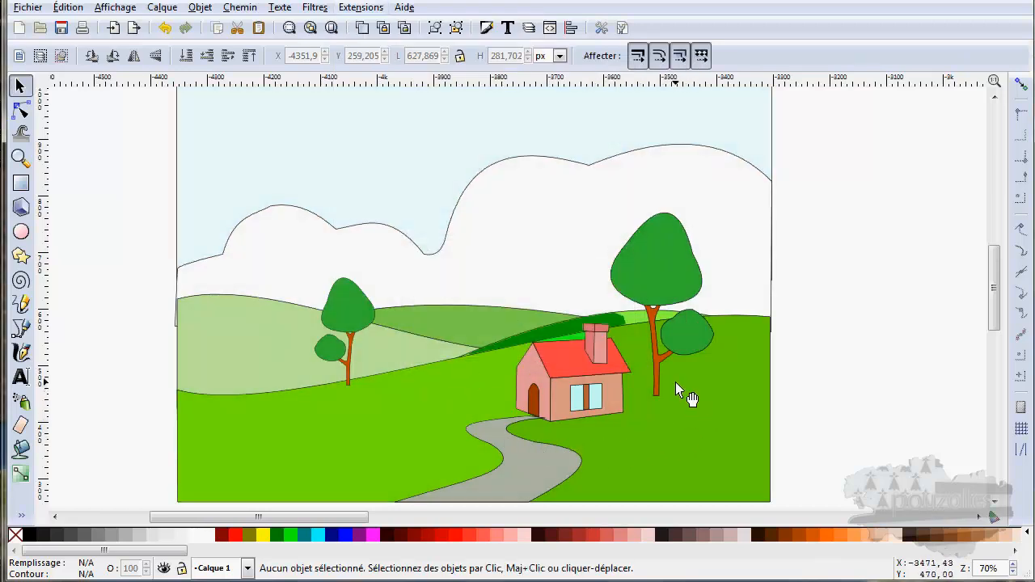
key(ctrl+z)
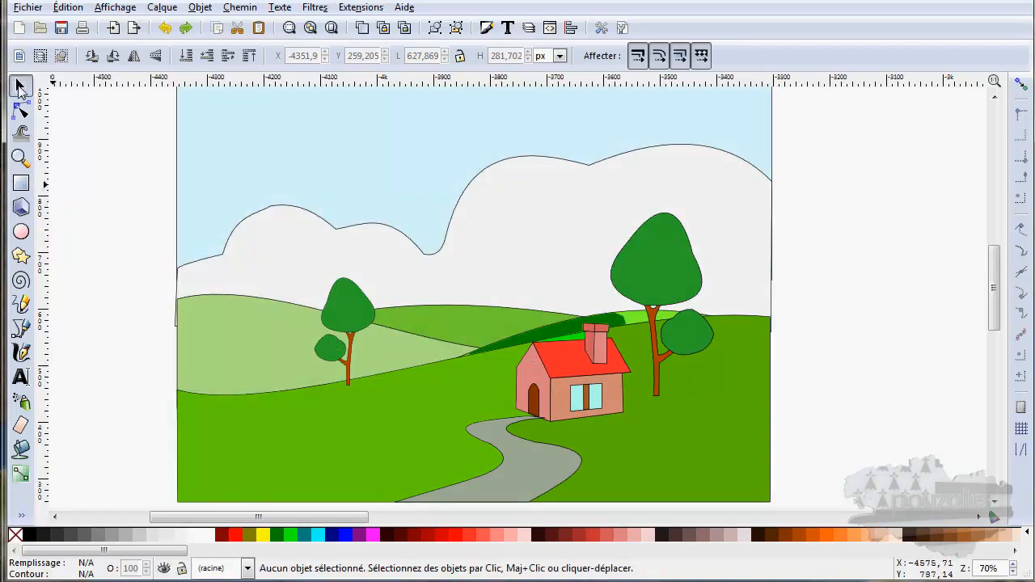
- Increase the left foreground meadow's luminosity once more, and undo both luminosity increases made to it
click(288, 420)
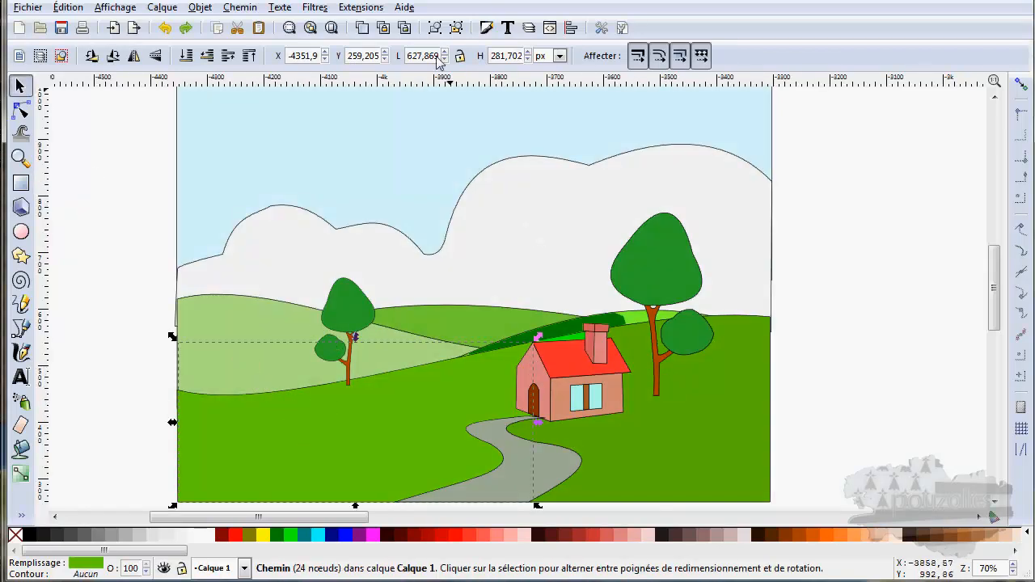
click(364, 8)
mouse_move(374, 63)
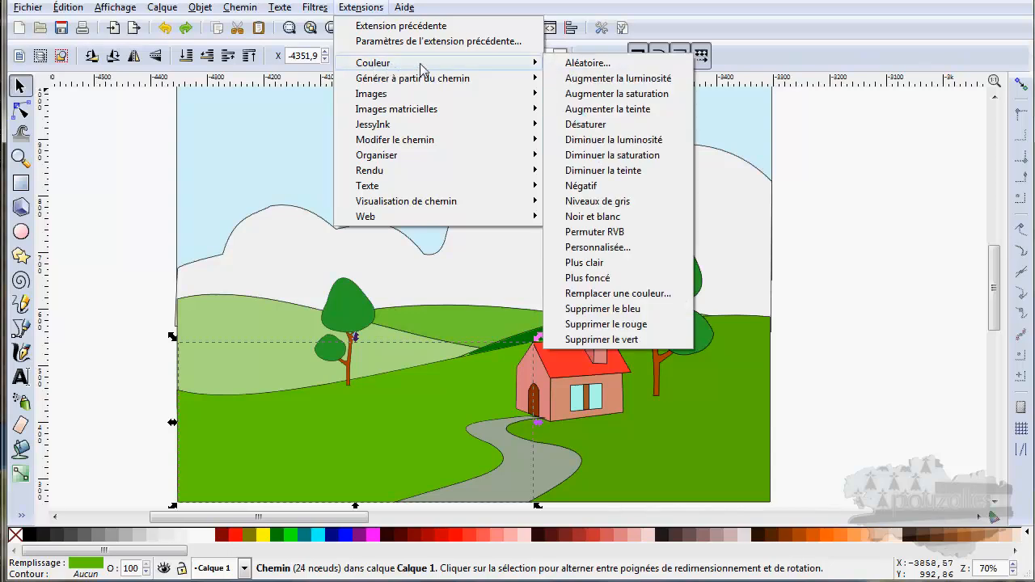
click(595, 80)
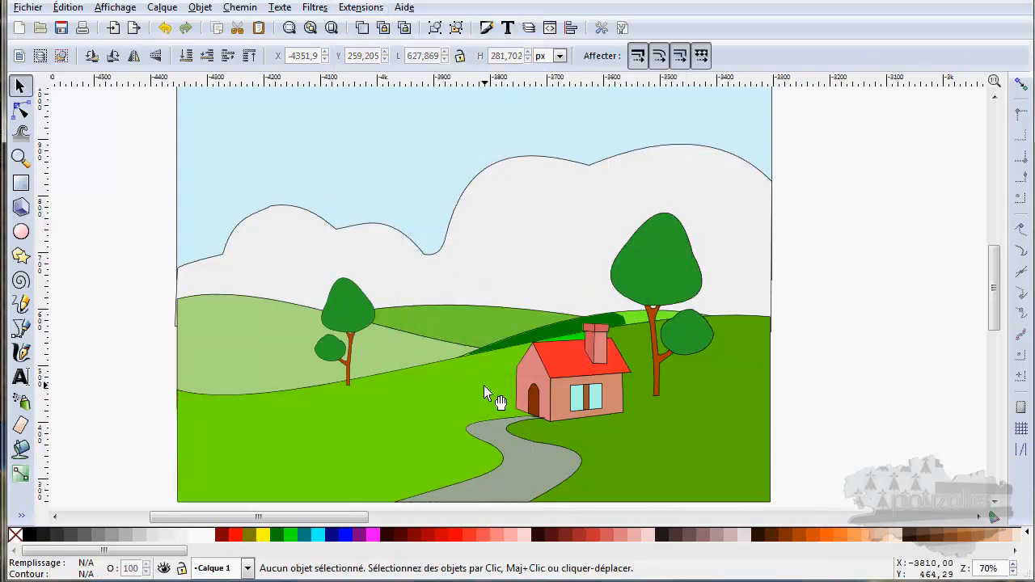
key(ctrl+z)
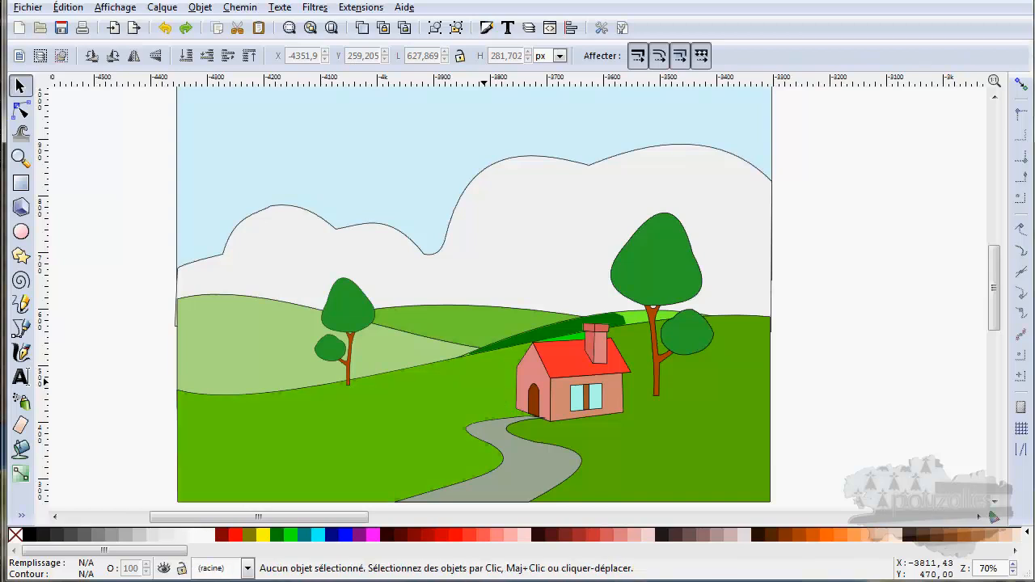
key(ctrl+z)
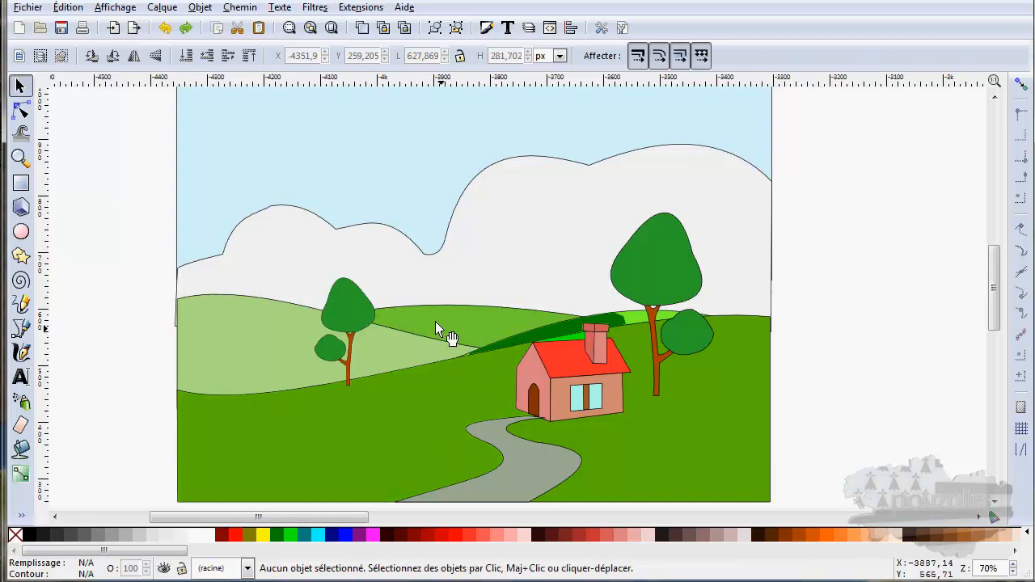
- Desaturate the left foreground meadow with the Désaturer color extension
click(280, 402)
click(360, 7)
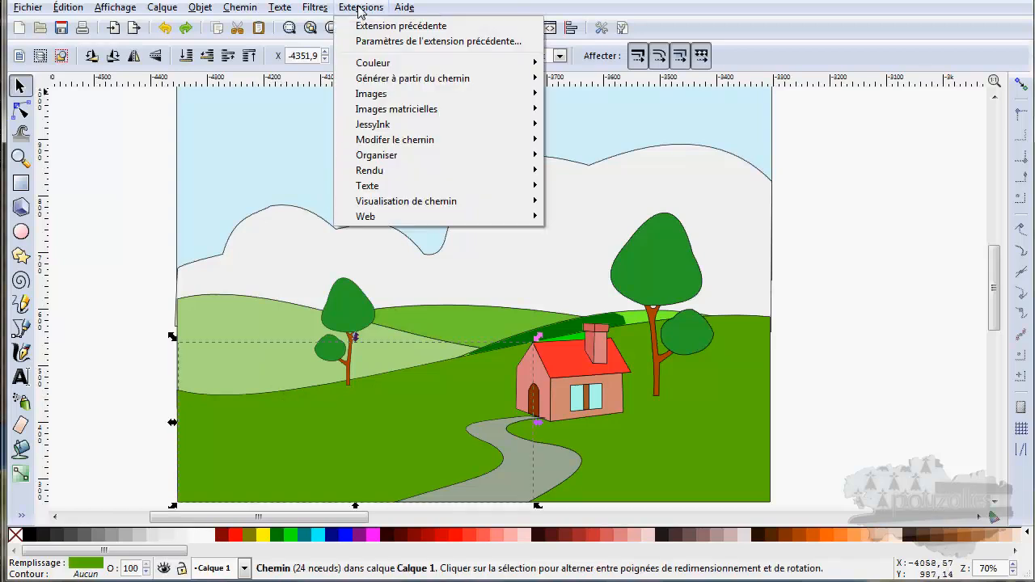
mouse_move(437, 65)
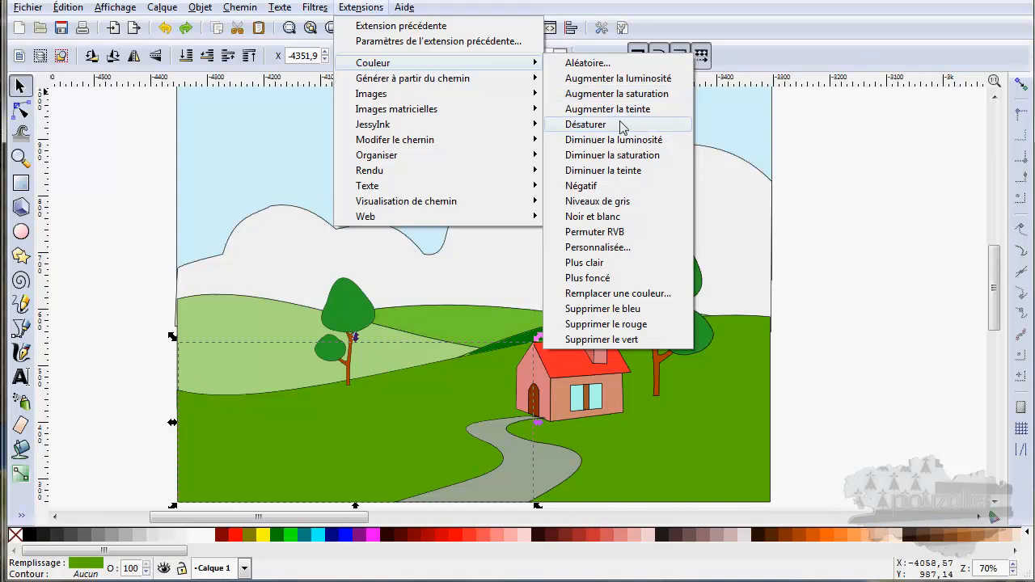
click(596, 130)
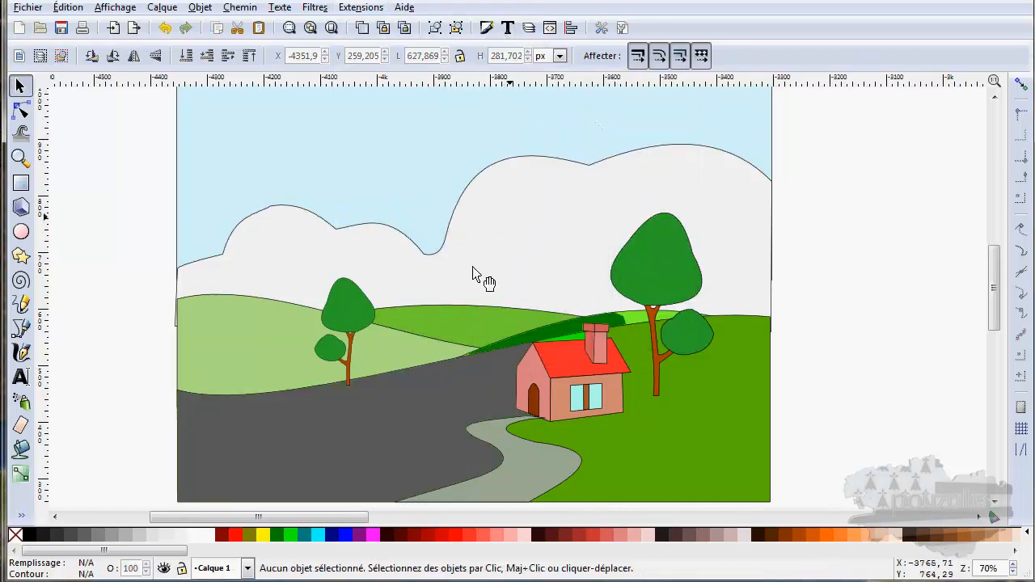
- Undo the meadow's desaturation and apply the Permuter RVB color extension to the left foreground meadow
key(ctrl+z)
click(450, 360)
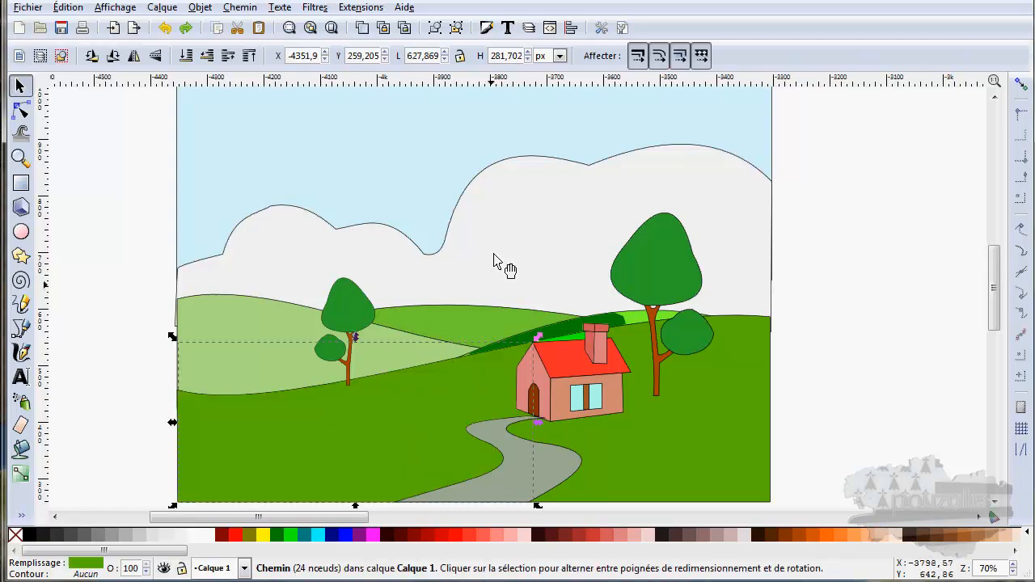
click(366, 8)
mouse_move(397, 64)
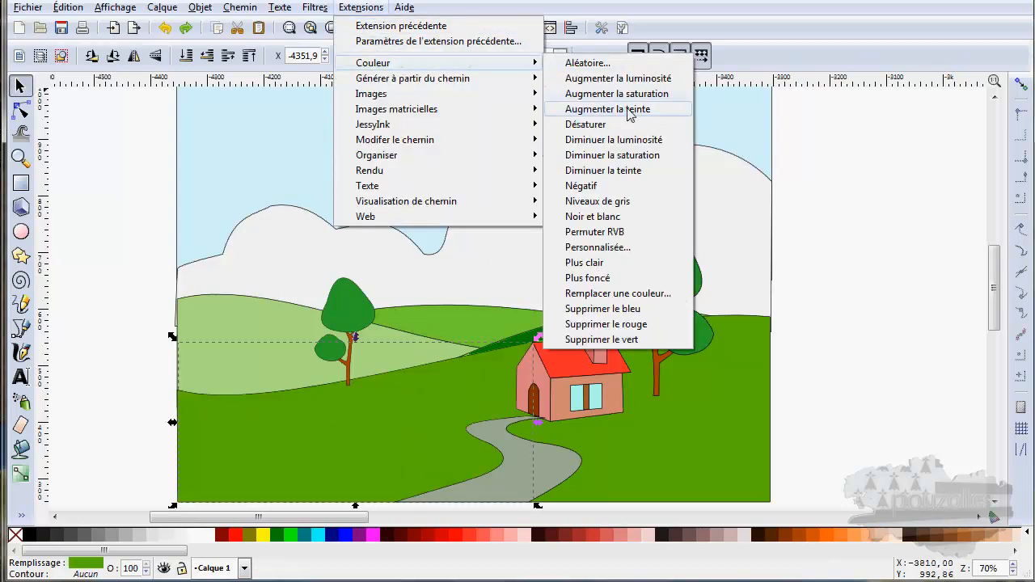
click(606, 233)
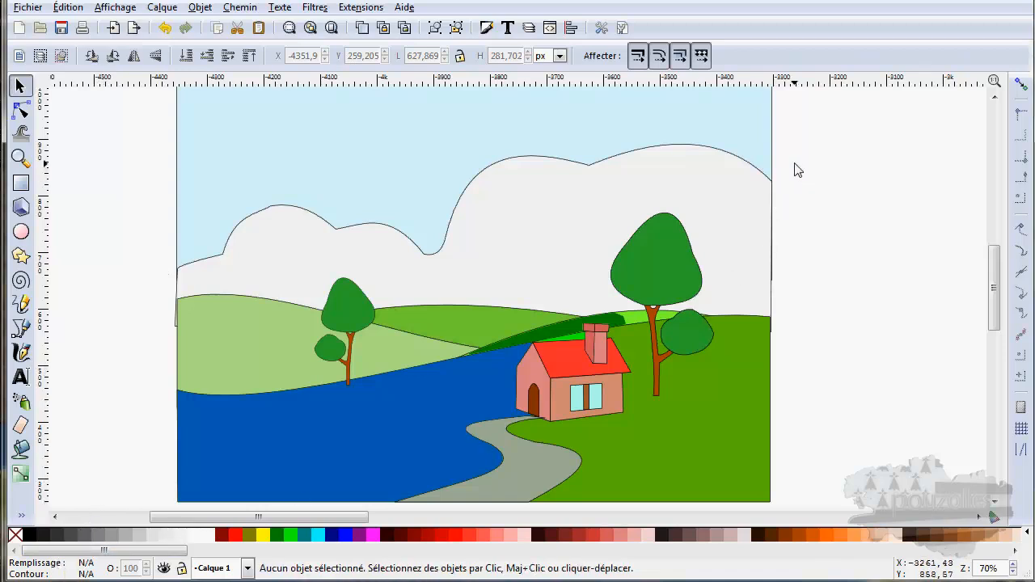
- Compare the fills of the left and right foreground meadows on the color wheel in the fill and stroke settings
click(87, 564)
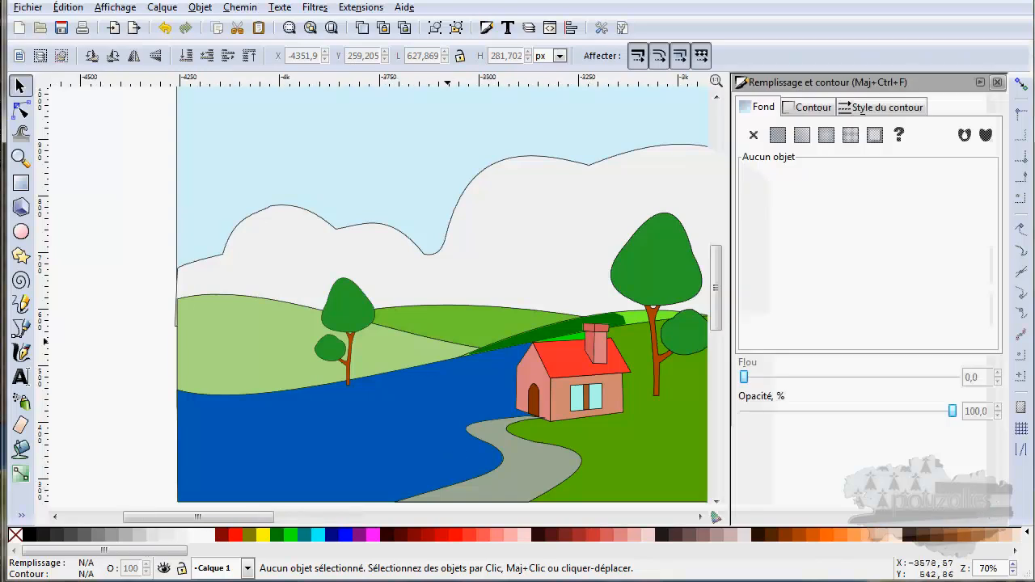
click(400, 399)
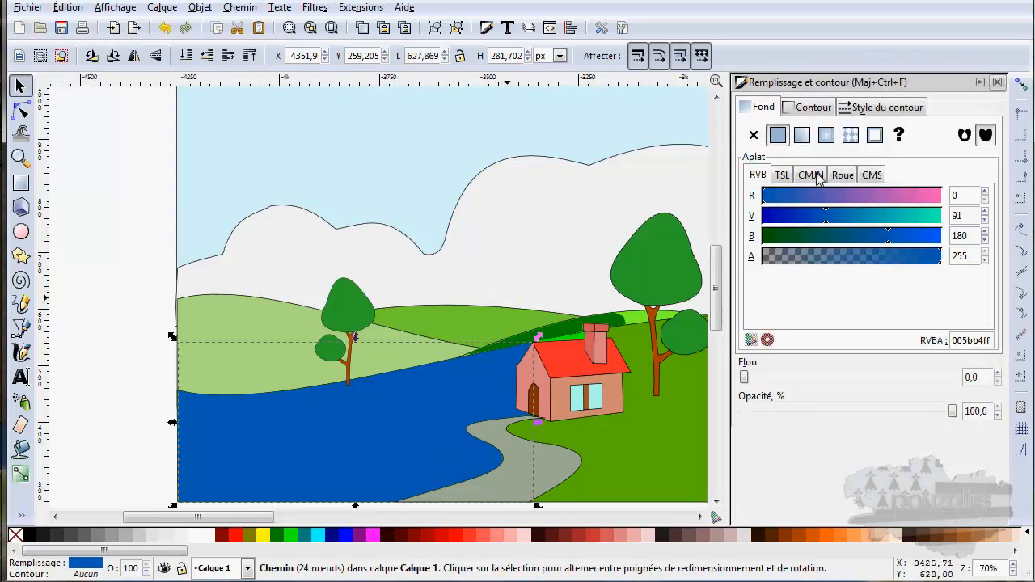
click(842, 176)
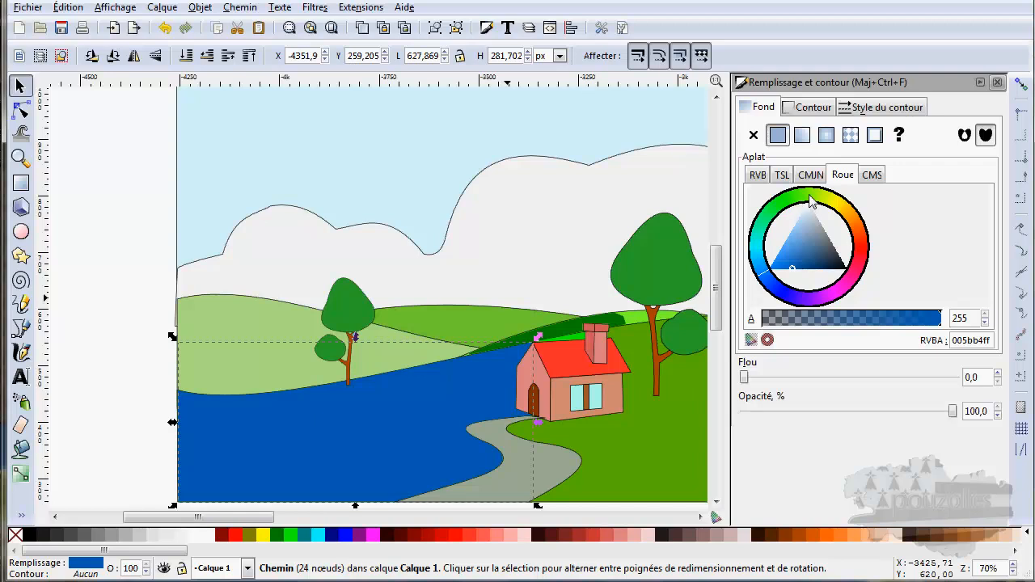
click(670, 426)
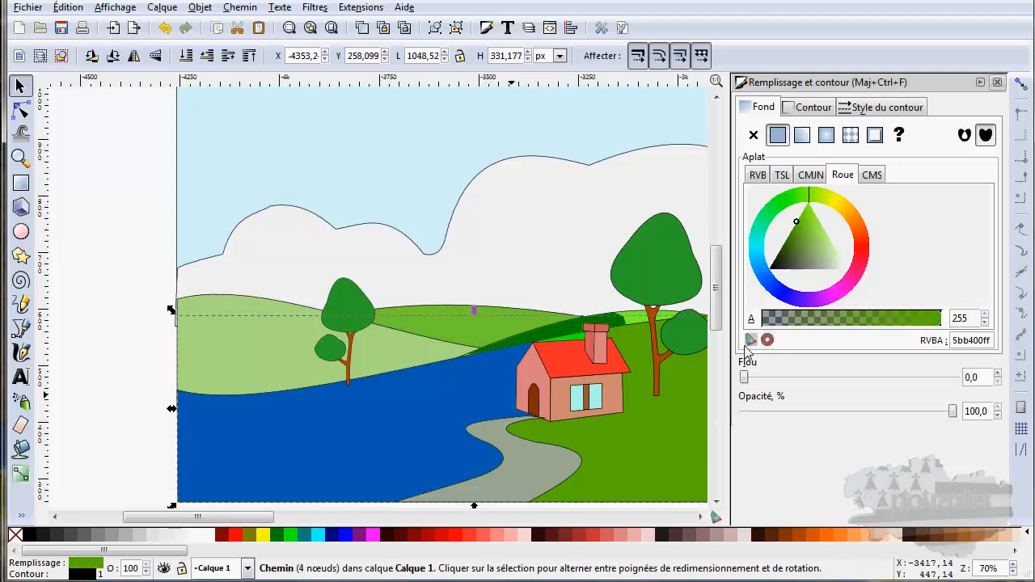
- Apply Permuter RVB a second time to the left foreground meadow
click(429, 437)
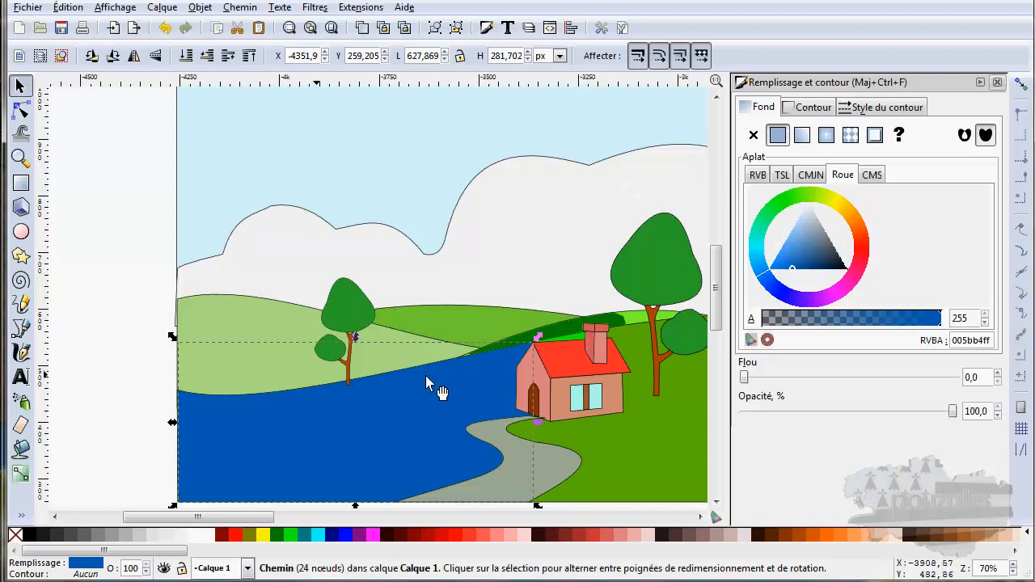
click(361, 7)
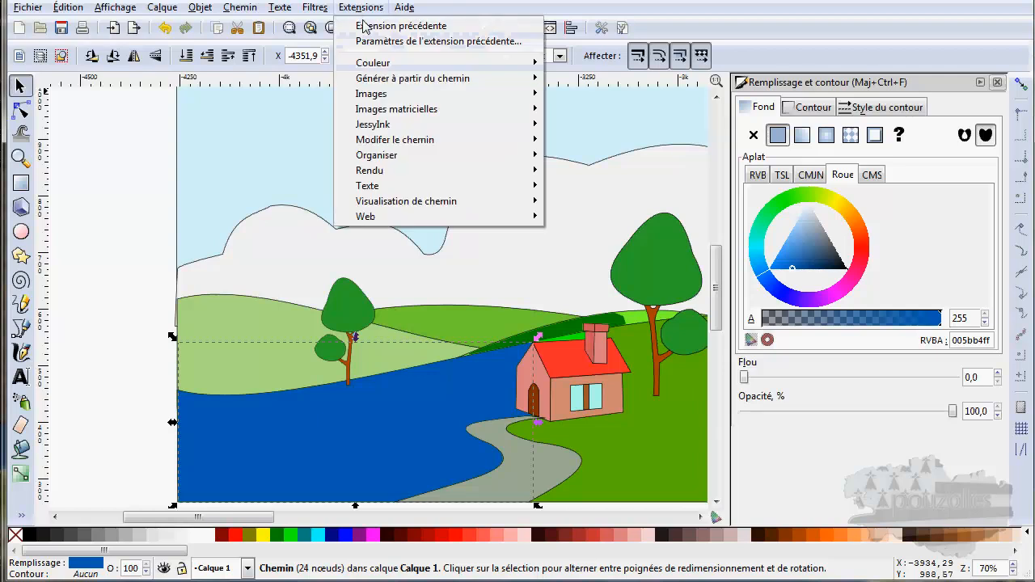
mouse_move(385, 68)
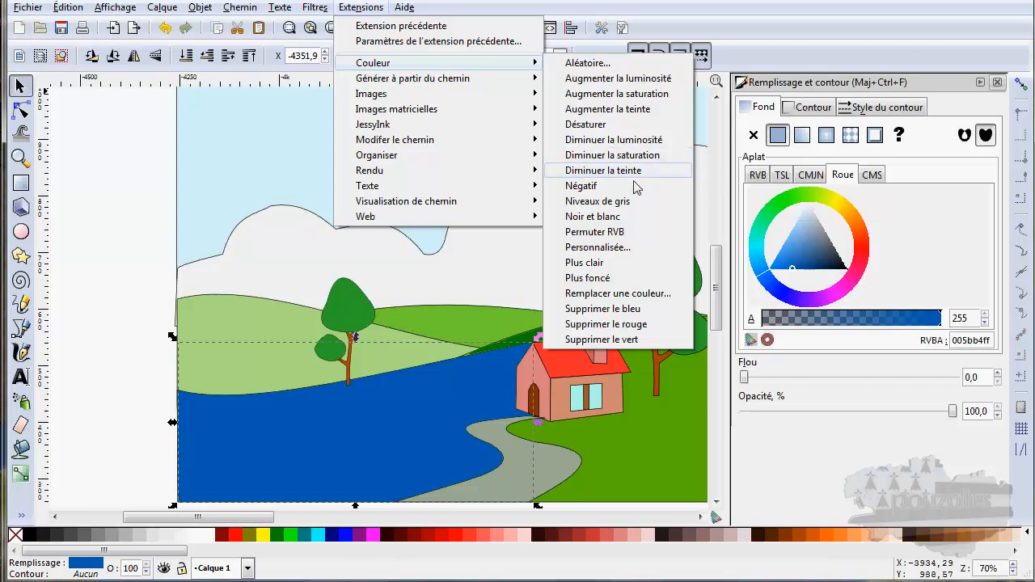
click(595, 232)
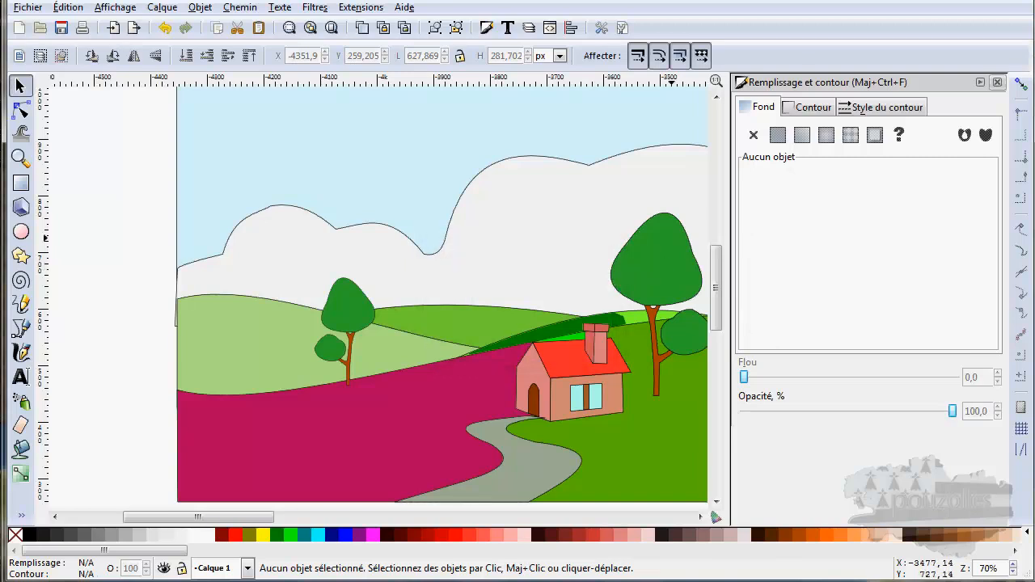
- Check the left meadow's new fill on the color wheel, and undo both RGB permutations
click(392, 411)
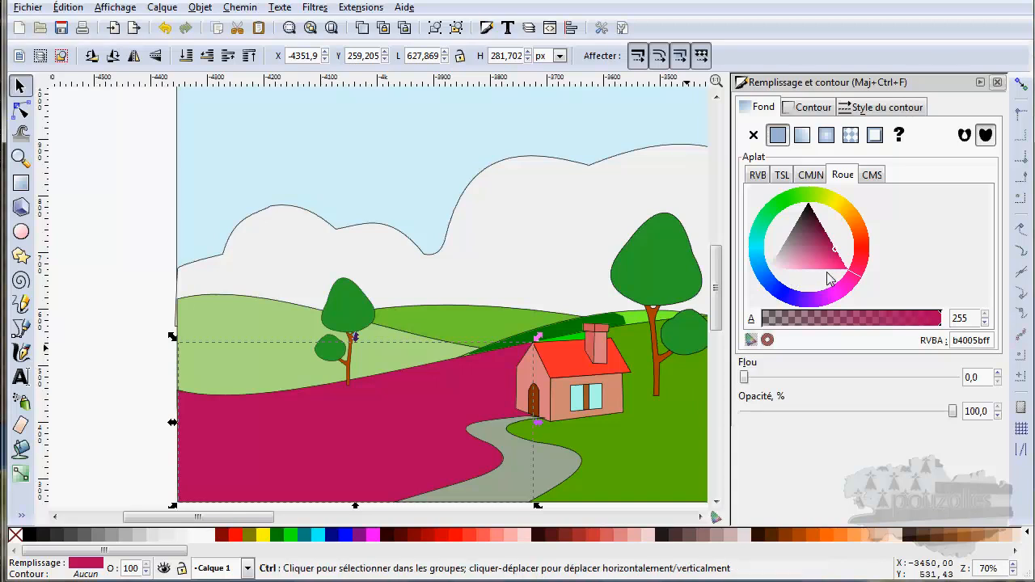
key(ctrl+z)
key(ctrl+z)
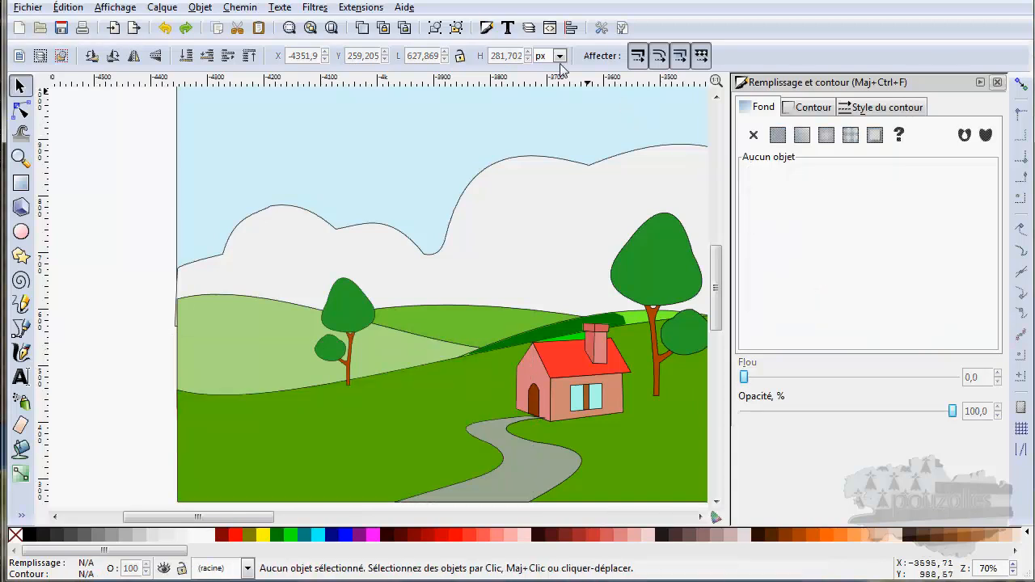
- Convert the left foreground meadow with the Noir et blanc color extension, and undo that conversion
click(351, 389)
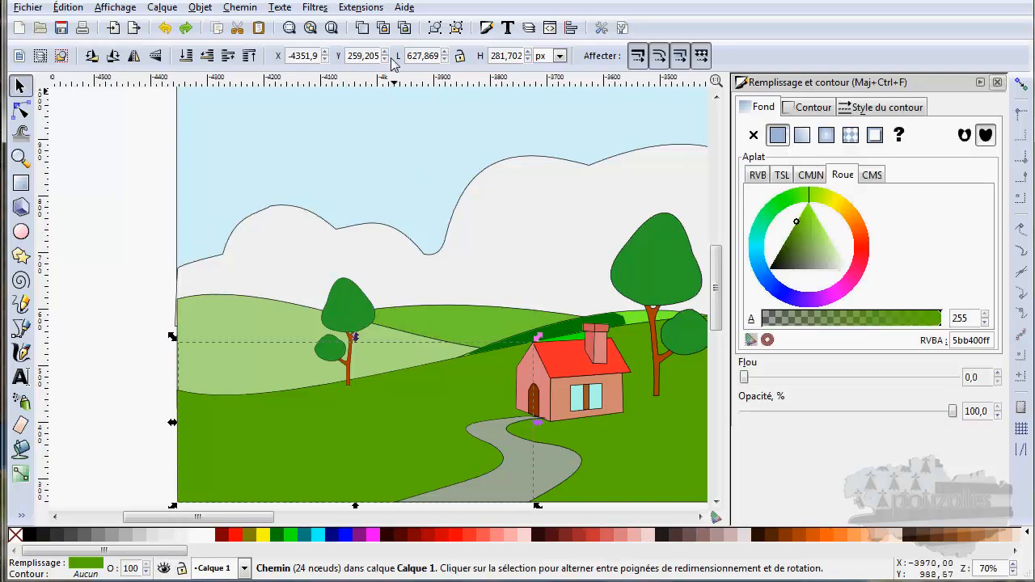
click(361, 8)
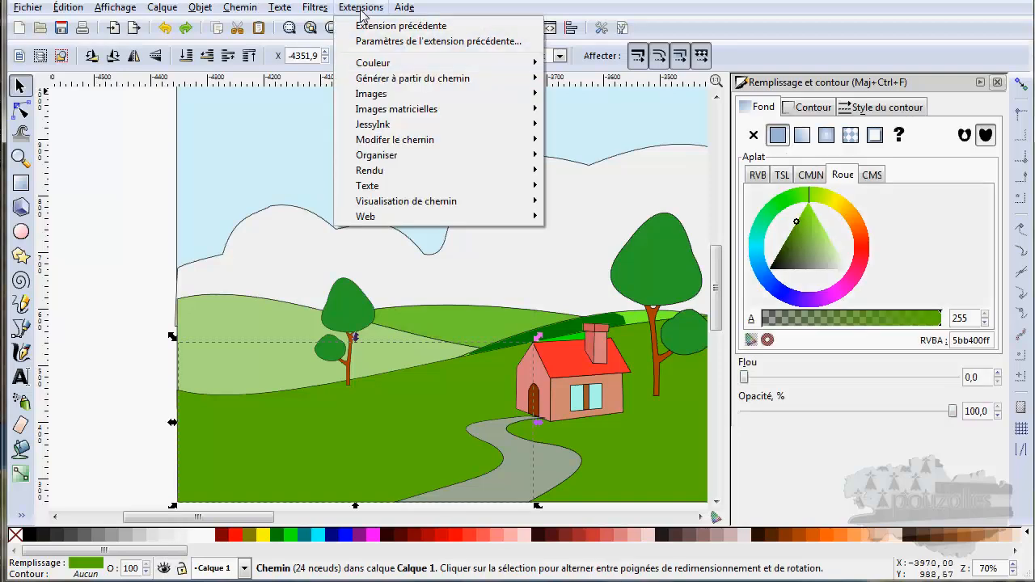
mouse_move(436, 63)
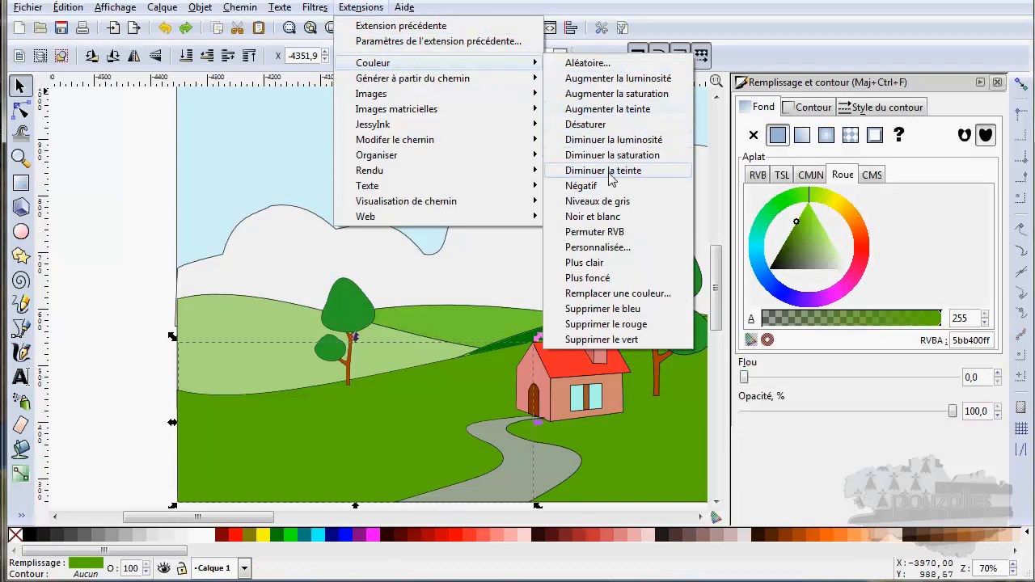
click(597, 216)
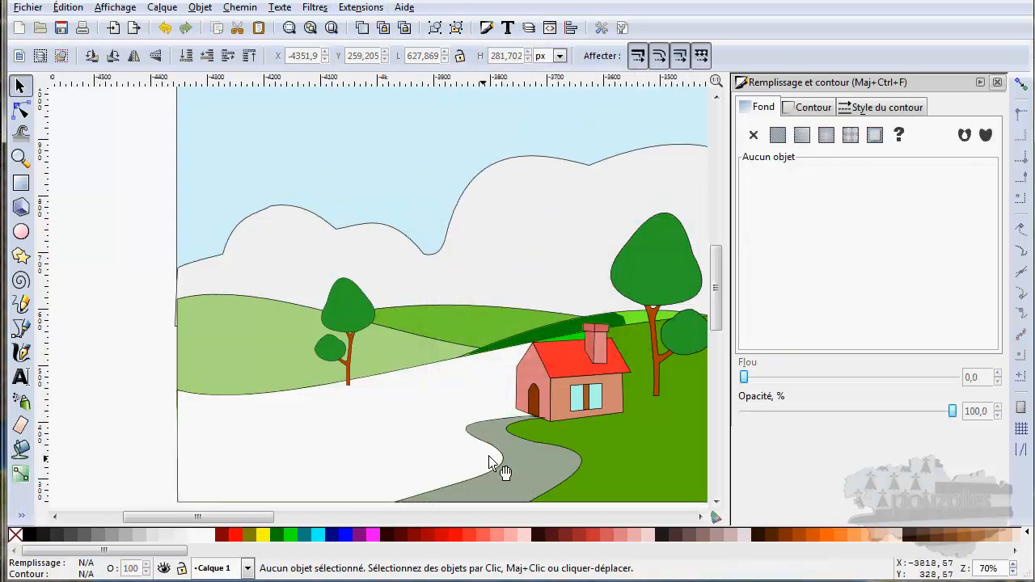
key(ctrl)
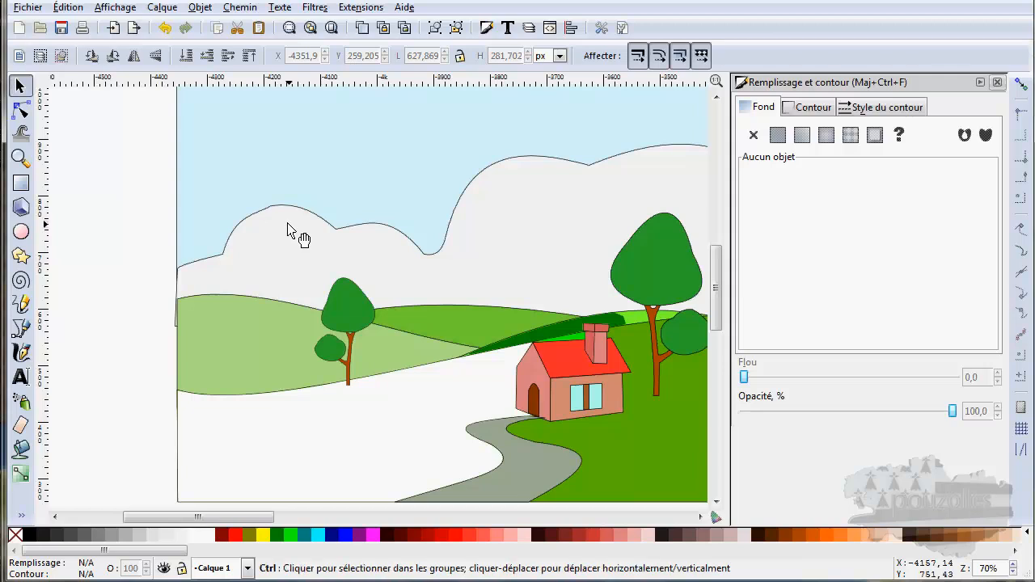
key(ctrl+z)
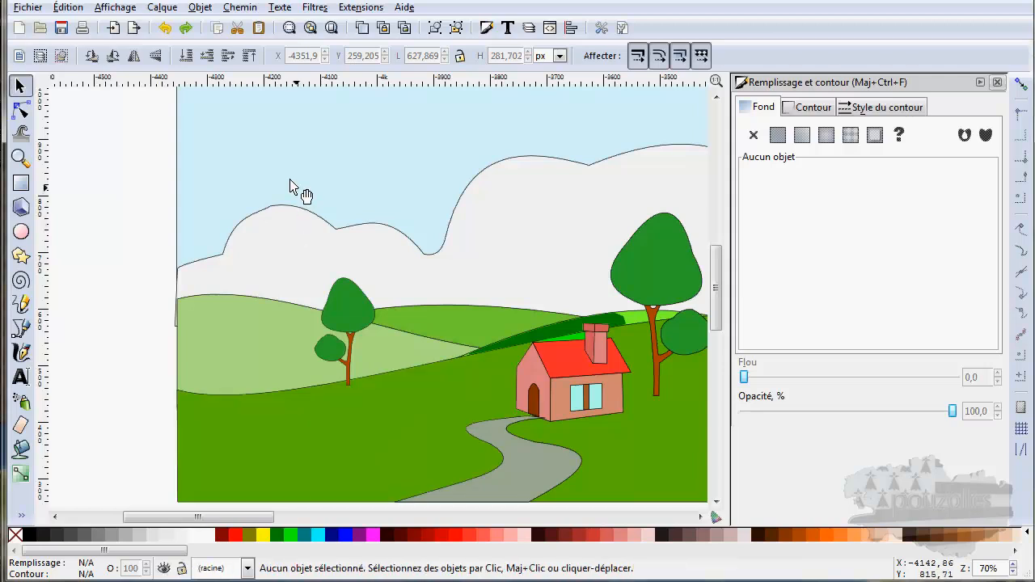
- Apply Noir et blanc to the whole drawing with nothing selected, and undo it
click(357, 7)
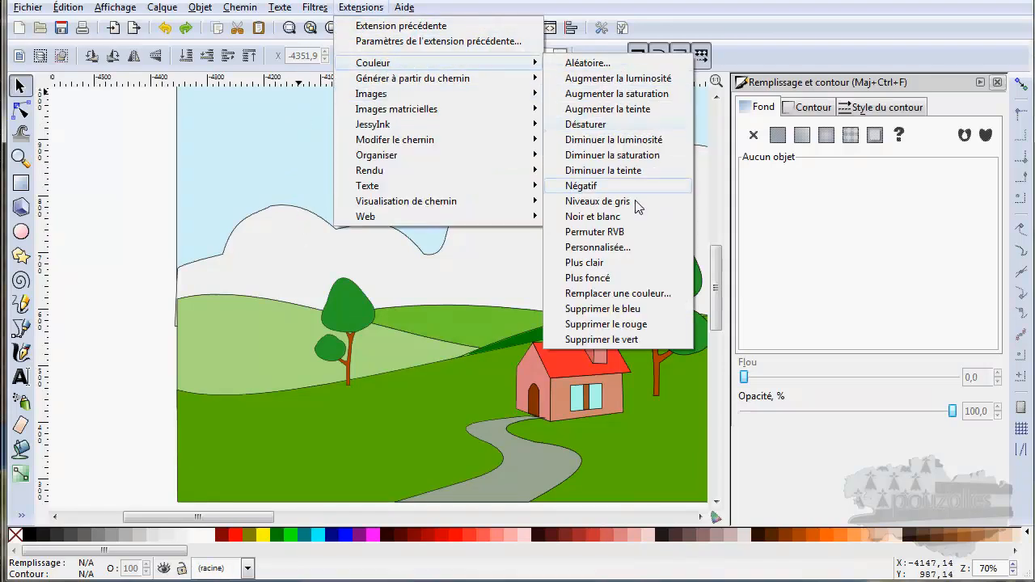
click(601, 217)
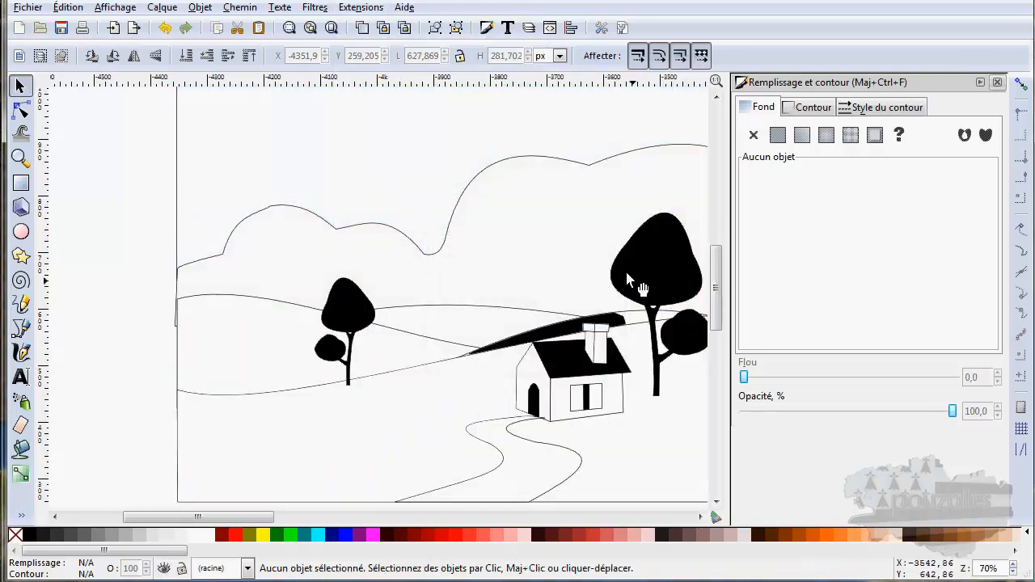
key(ctrl+z)
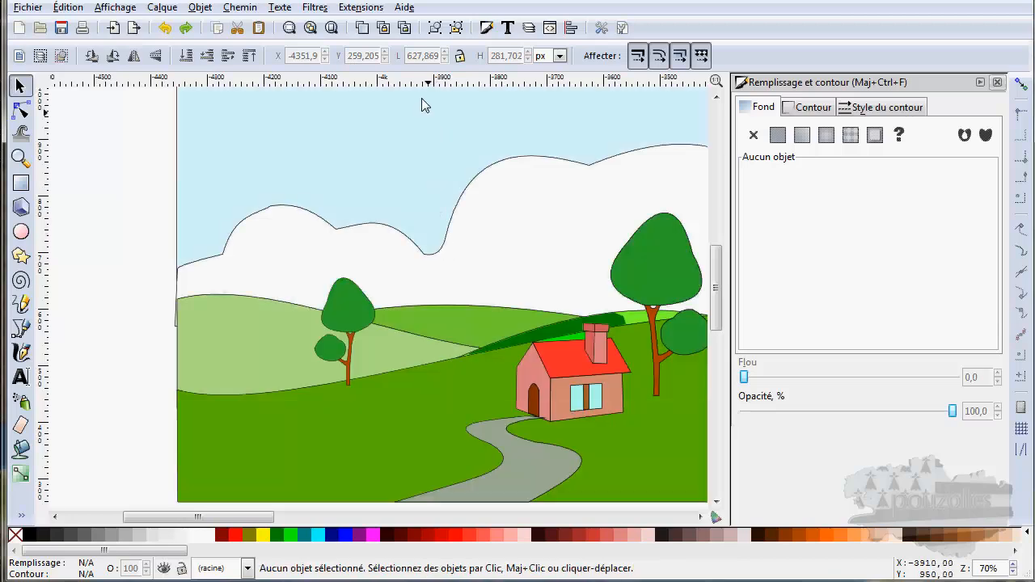
click(320, 457)
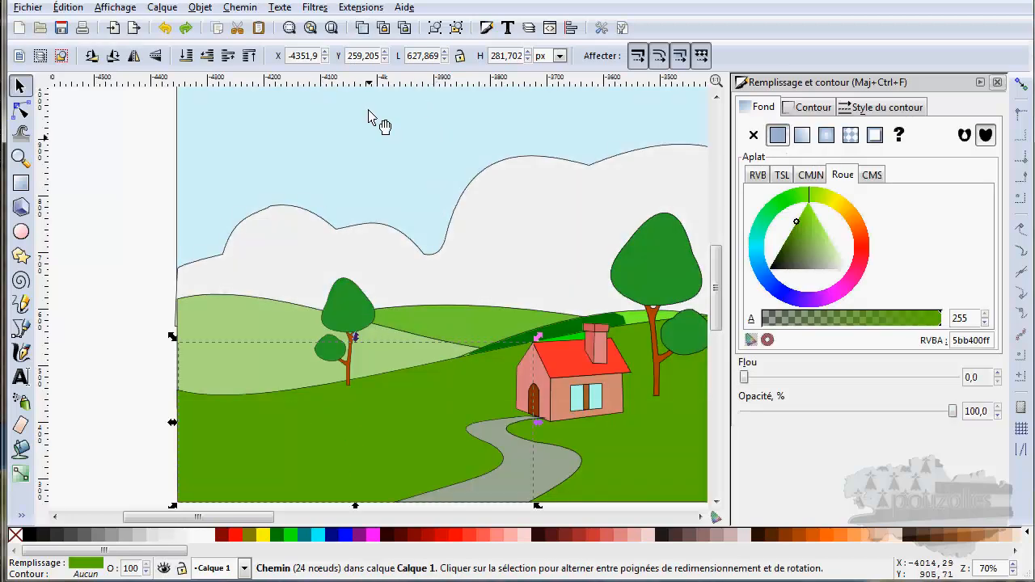
click(360, 8)
mouse_move(408, 63)
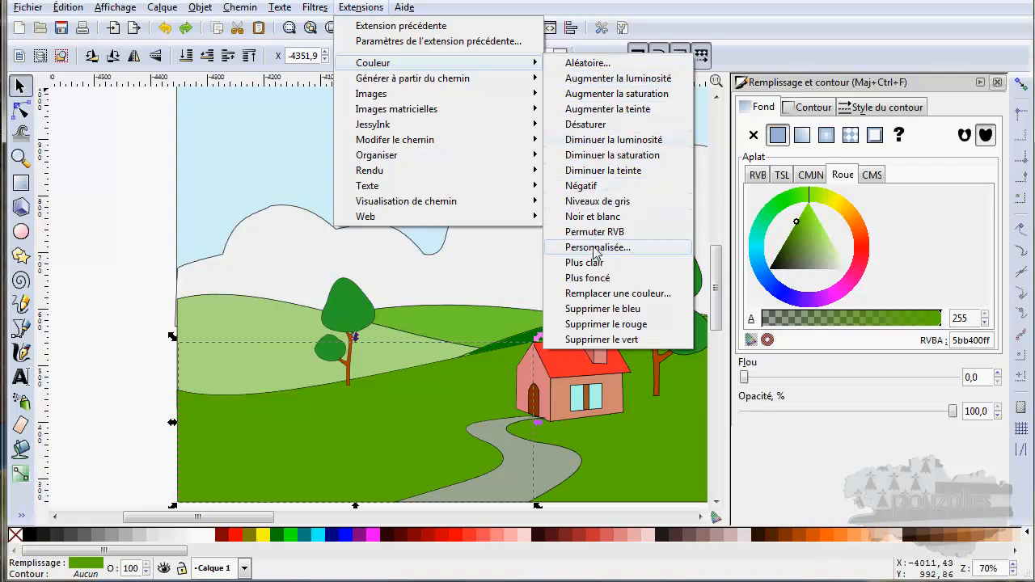
click(595, 294)
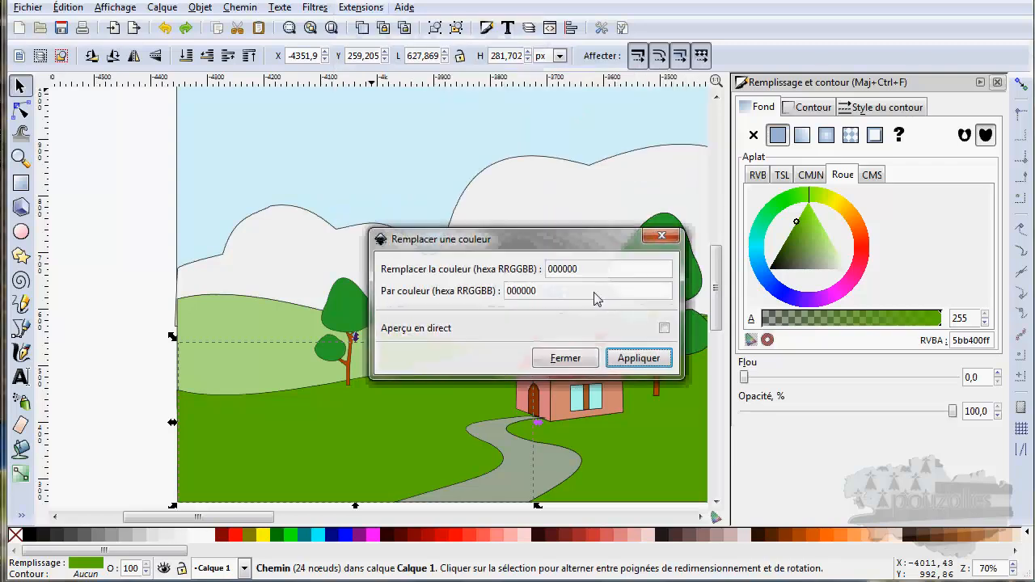
drag(583, 238, 739, 122)
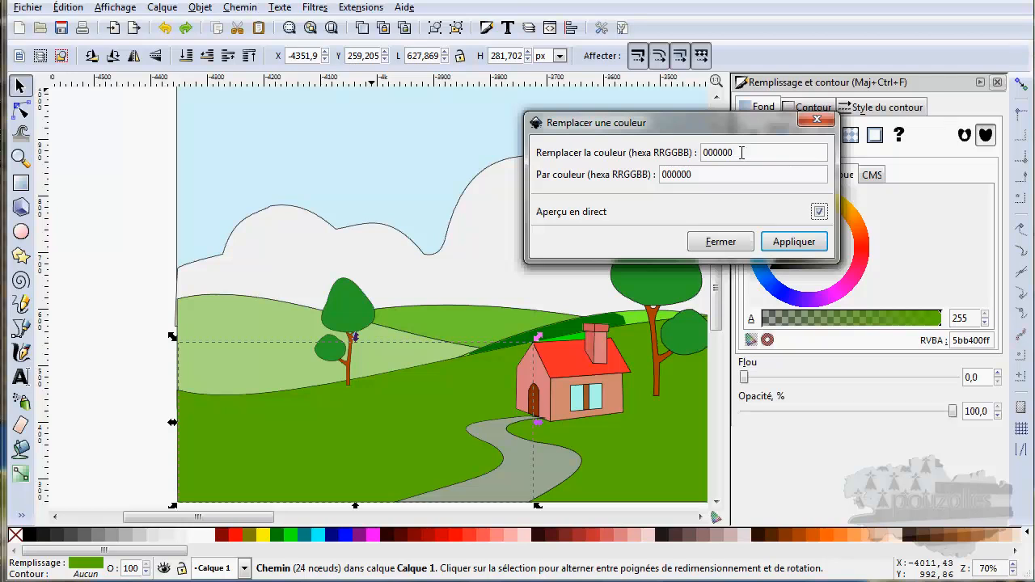
click(816, 120)
click(360, 8)
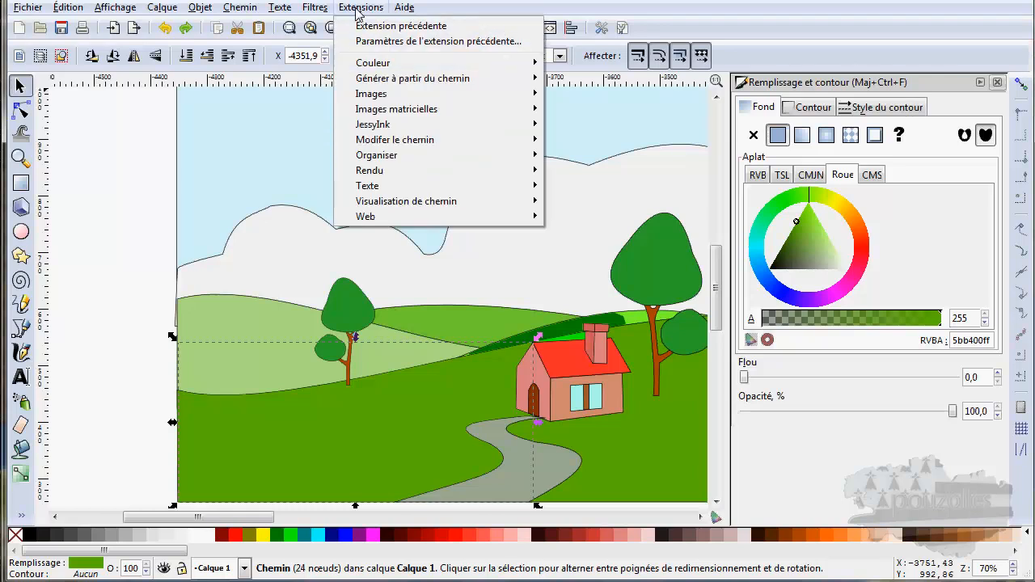
- Copy the hexadecimal RVBA fill code of the left foreground meadow
click(356, 434)
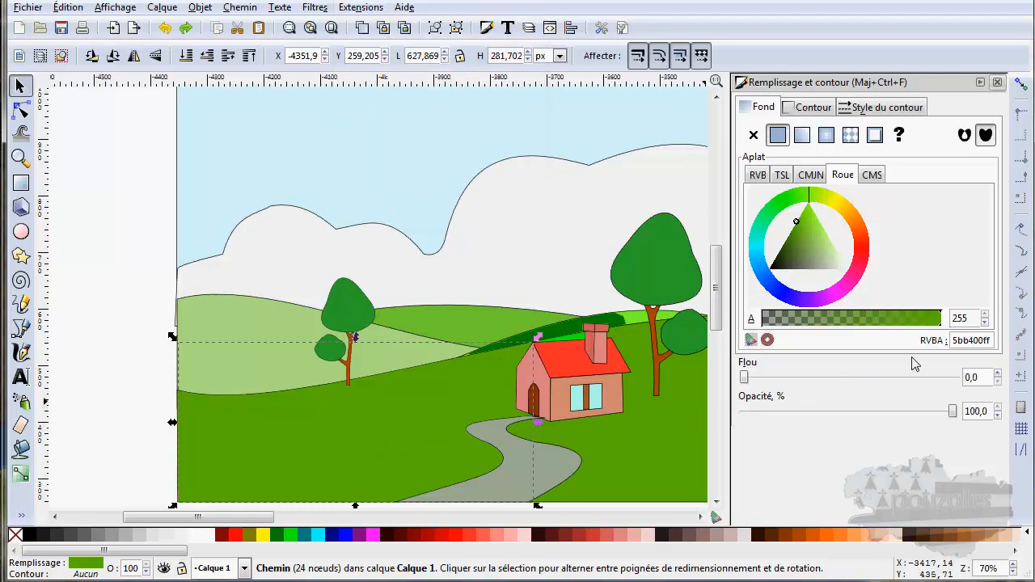
drag(994, 340, 960, 340)
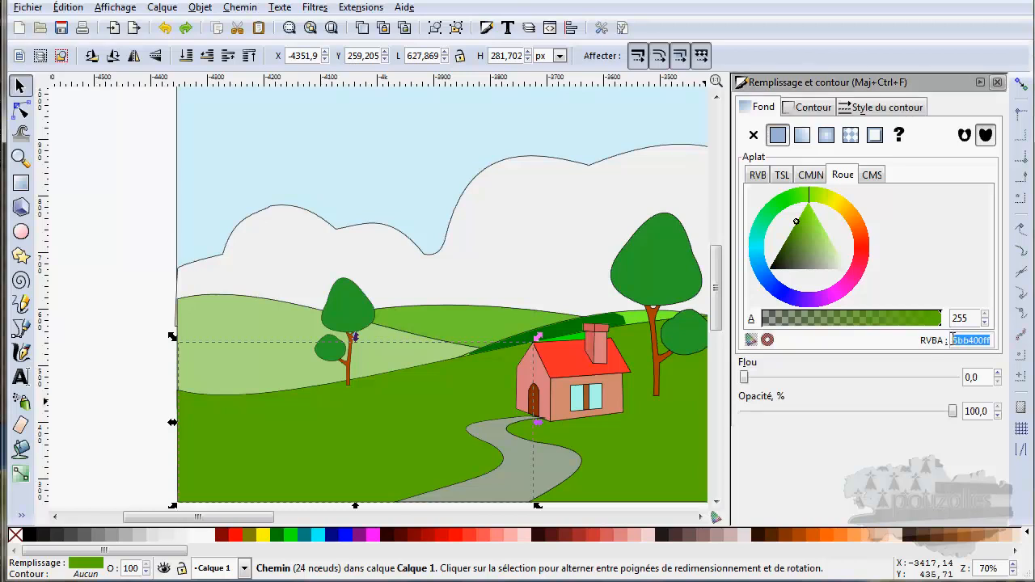
right_click(962, 344)
click(764, 371)
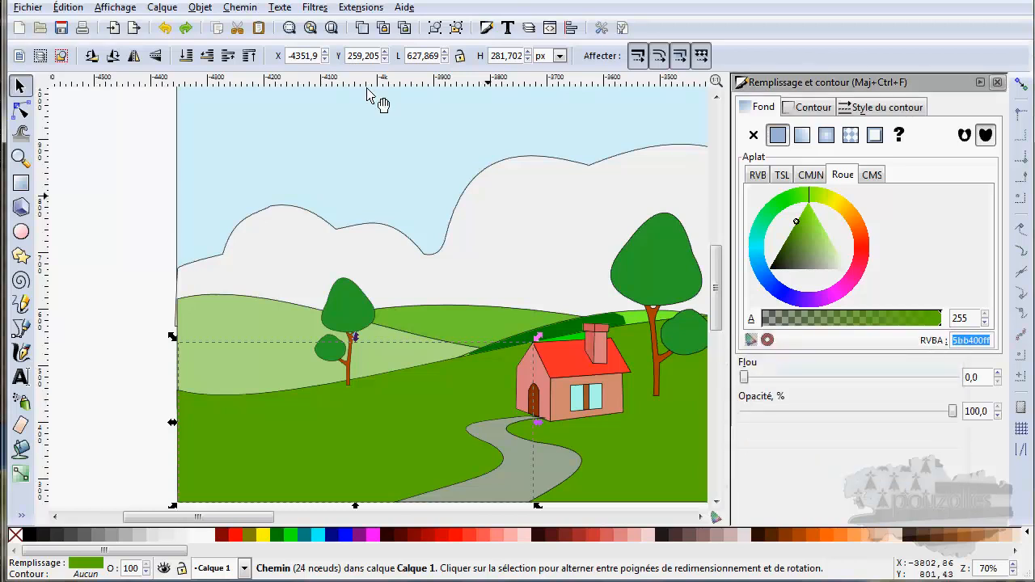
- Start the Remplacer une couleur extension on the left meadow and paste 5bb400 as the color to replace
click(358, 8)
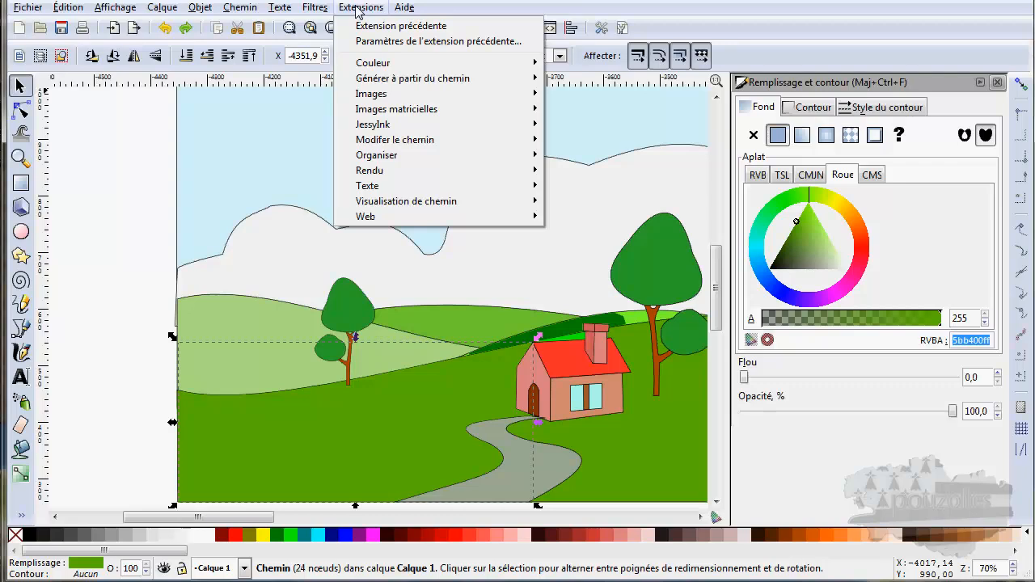
mouse_move(380, 62)
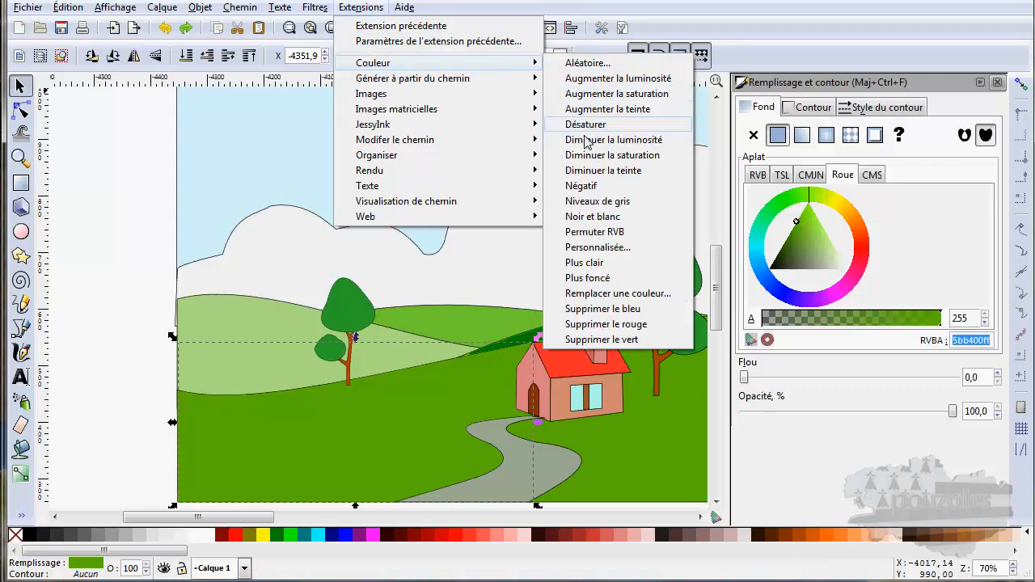
click(595, 295)
double_click(550, 268)
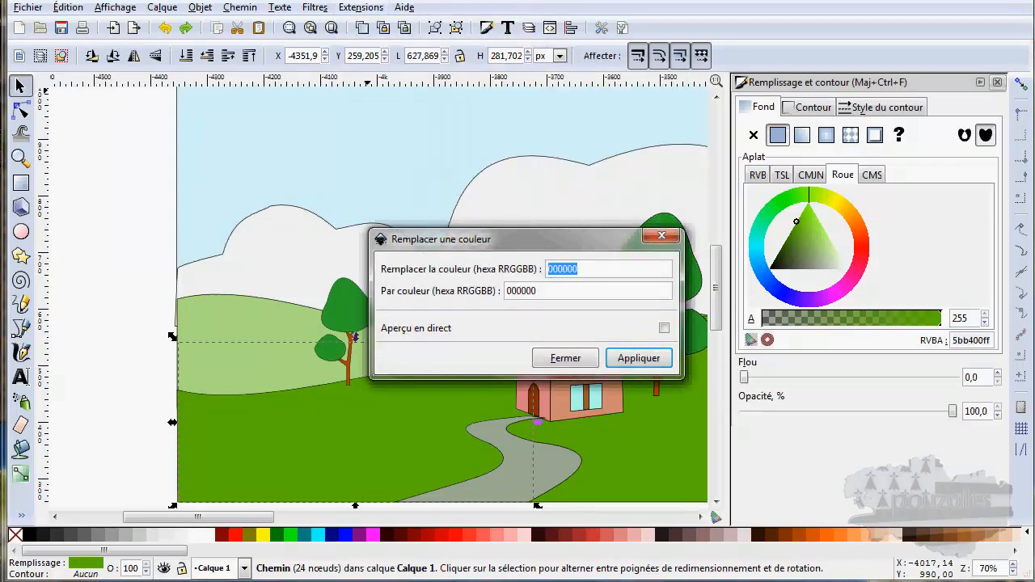
right_click(552, 272)
click(584, 317)
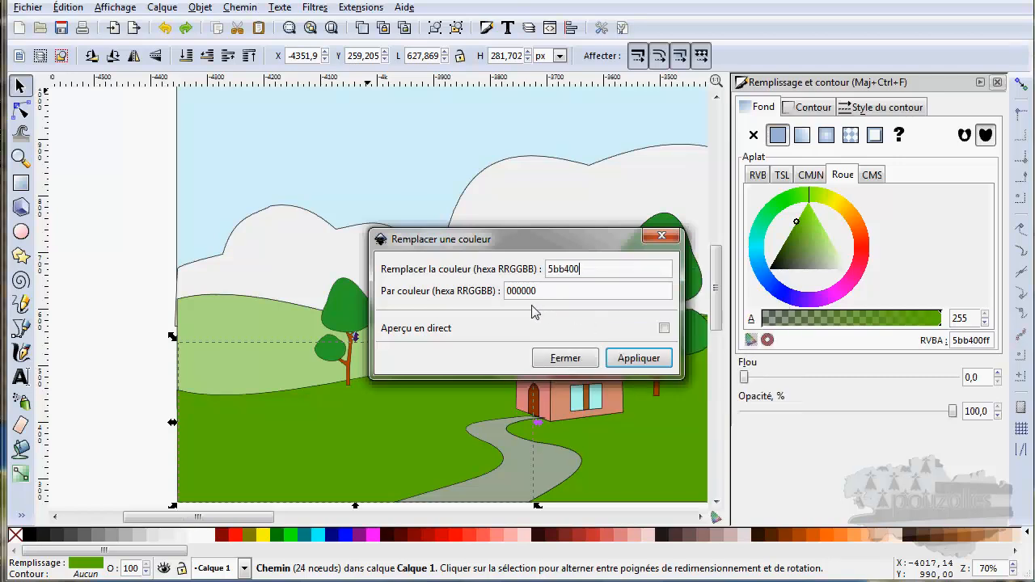
- Set the replacement color to 4v25g3 and turn on the live preview
drag(540, 291, 501, 288)
text(4v25g3)
click(663, 329)
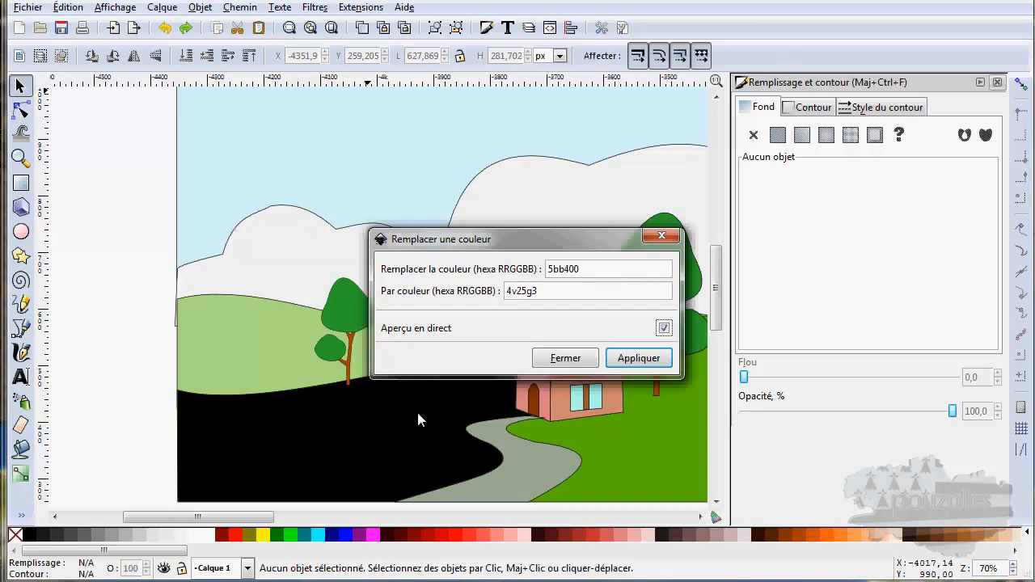
- Preview replacing color 5bb400 with 4v25g3 across the whole drawing with nothing selected, and close the extension without applying it
click(566, 358)
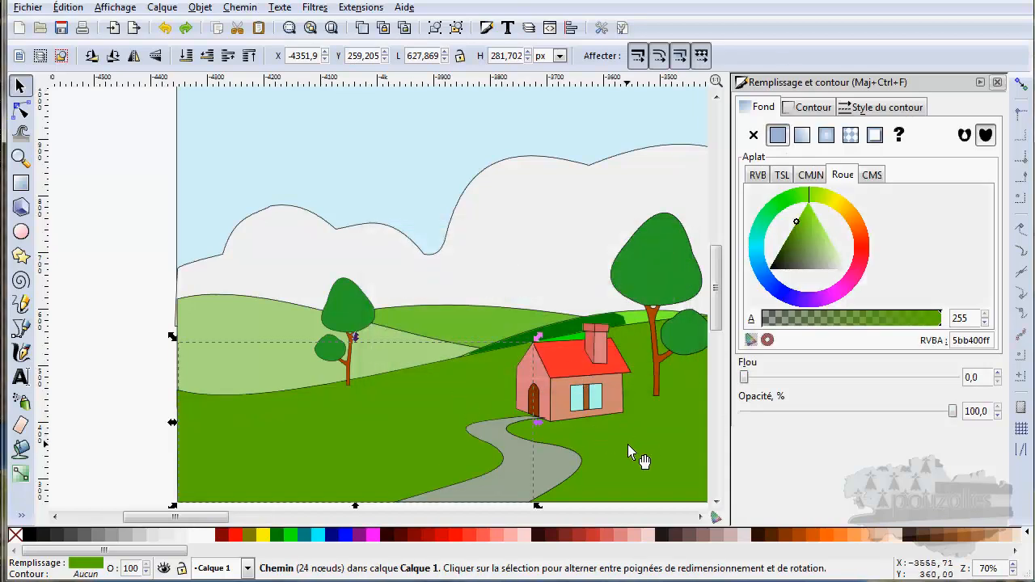
click(143, 207)
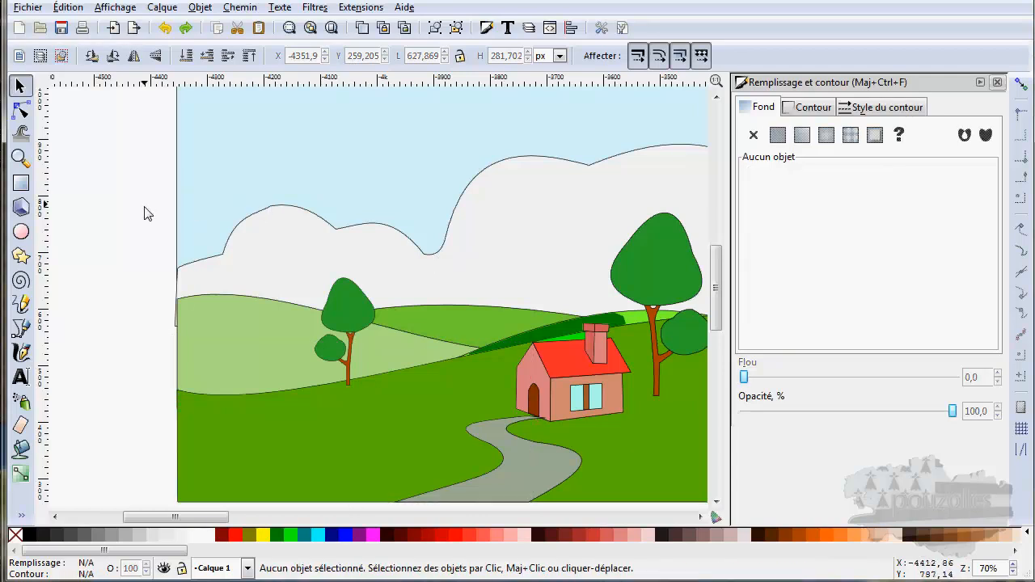
click(359, 8)
mouse_move(485, 63)
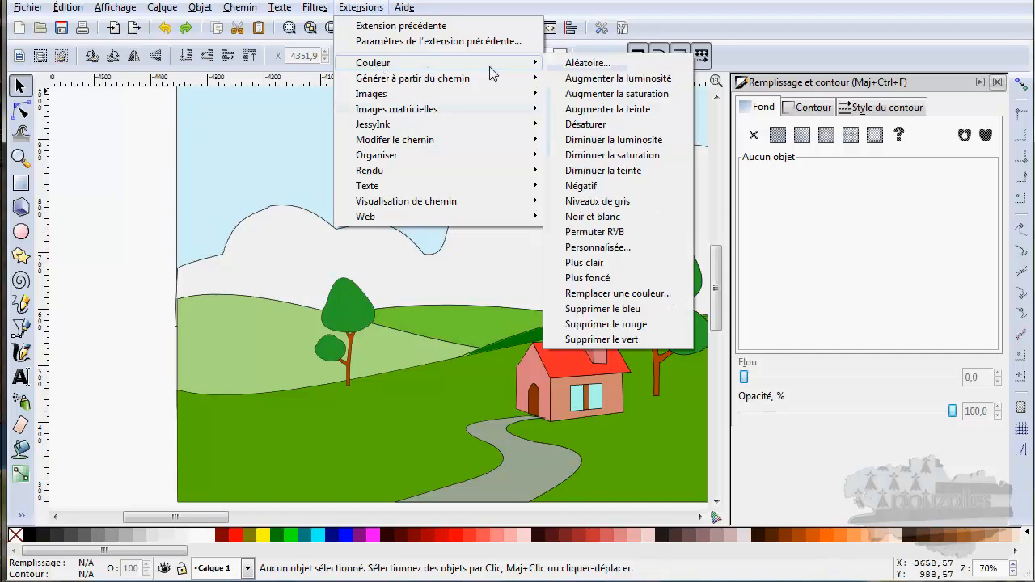
click(609, 299)
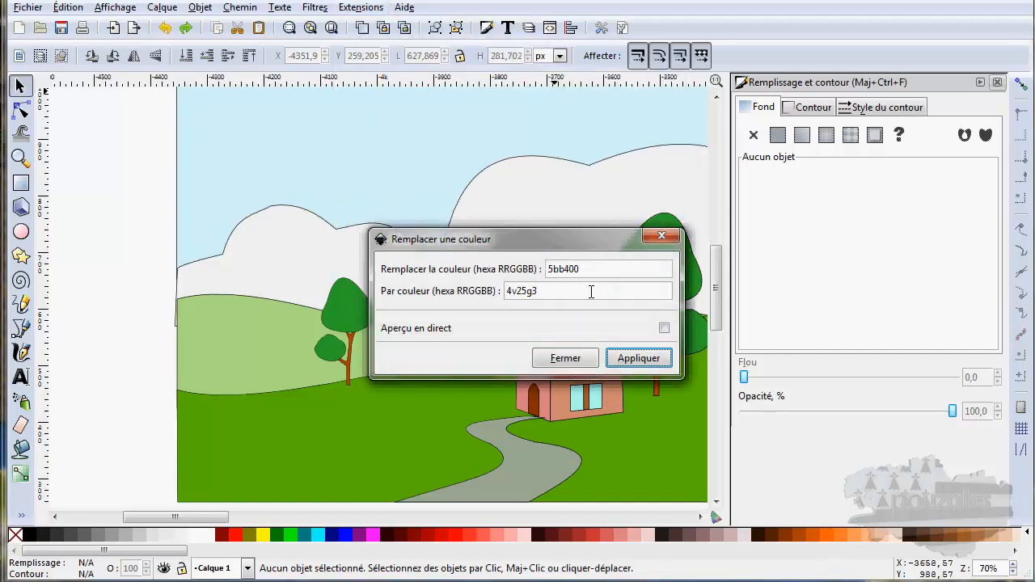
click(663, 329)
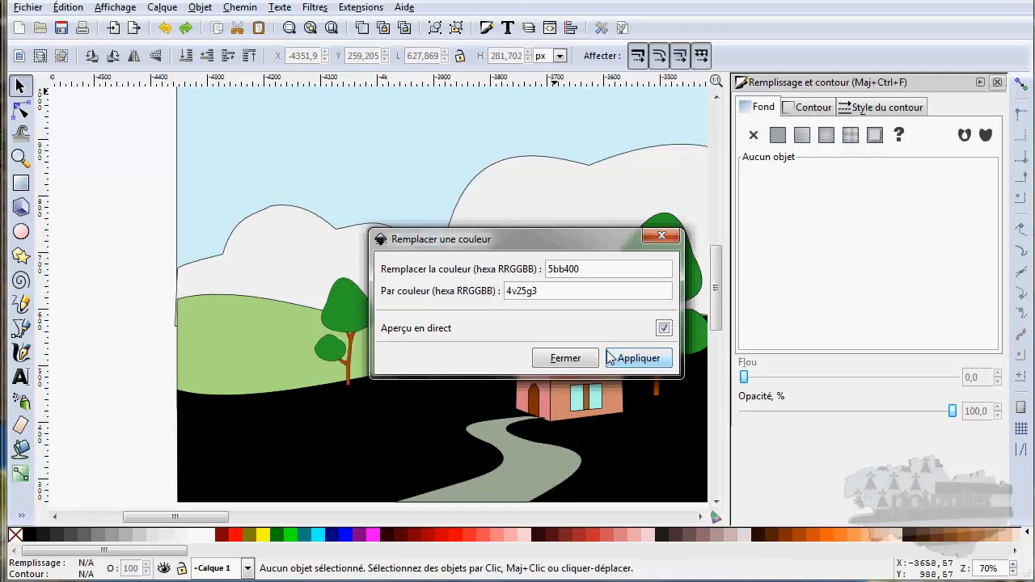
click(566, 359)
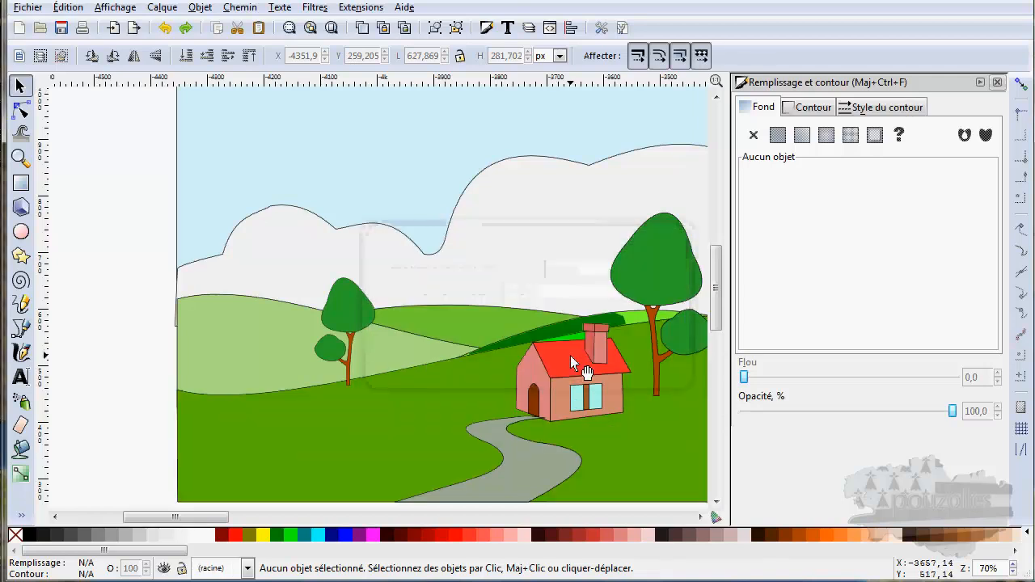
- Select the large foliage shape inside the small tree's group and copy its hexadecimal RVBA fill code
click(344, 298)
click(346, 299)
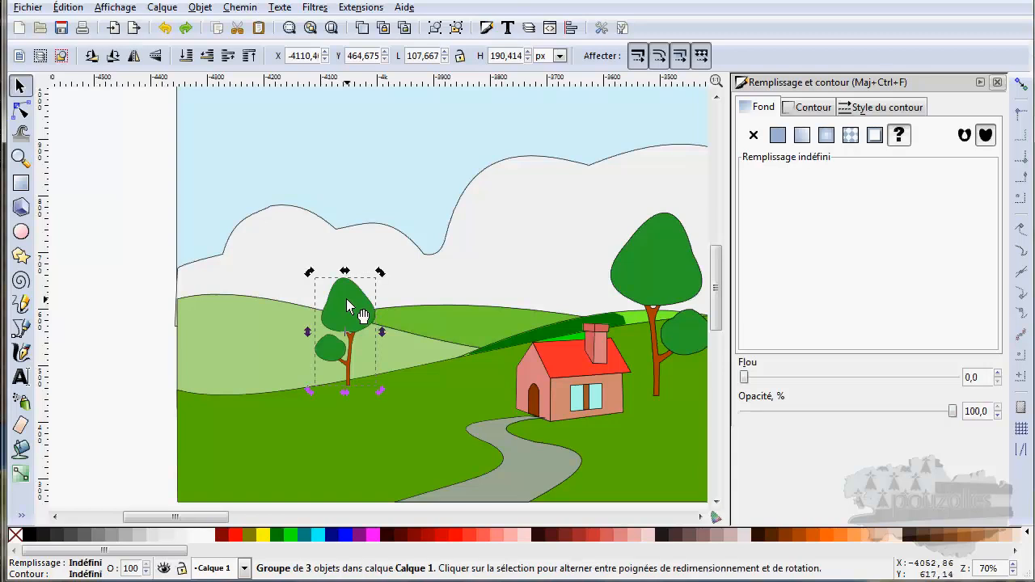
key(Escape)
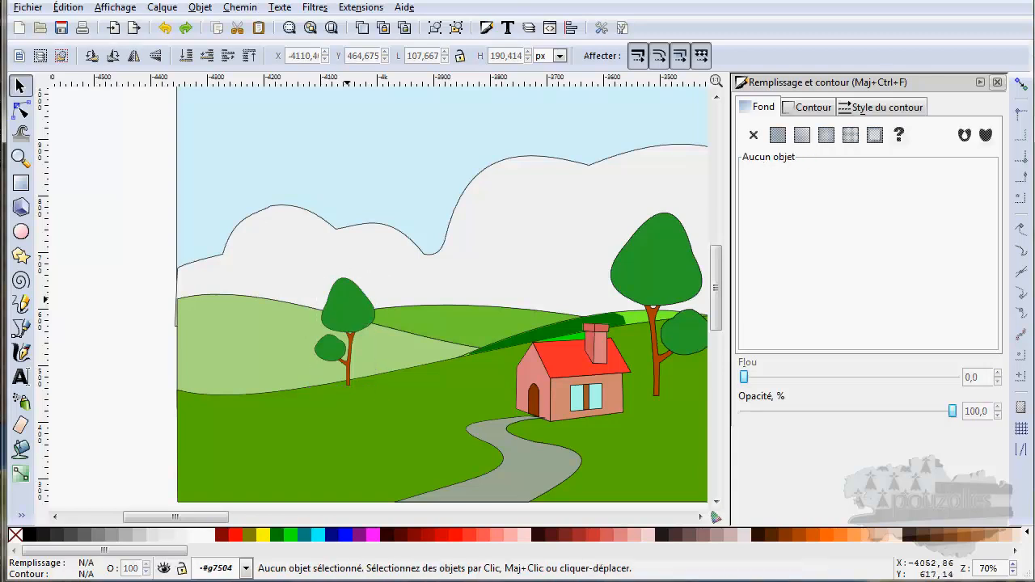
double_click(346, 299)
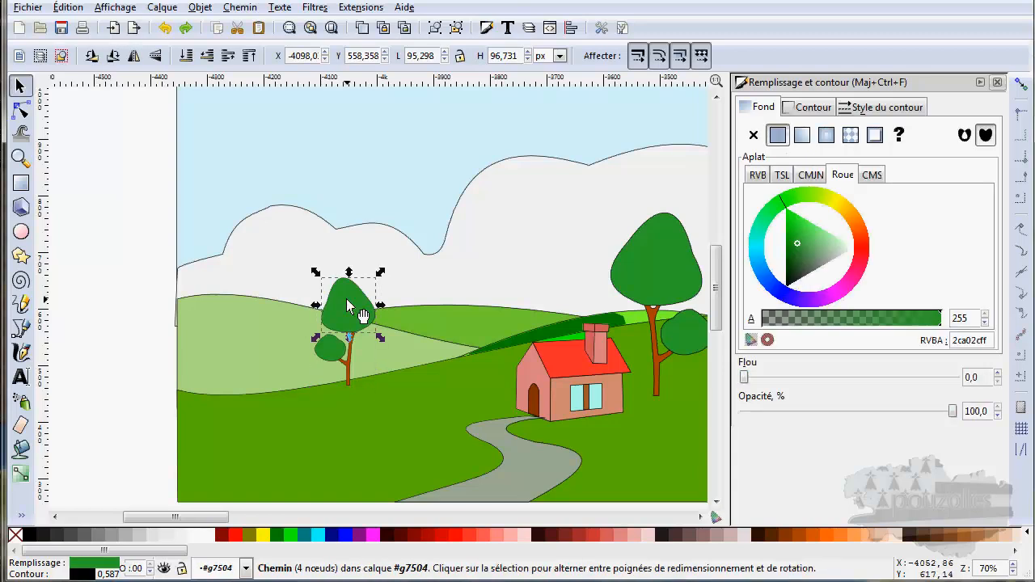
double_click(988, 340)
right_click(964, 340)
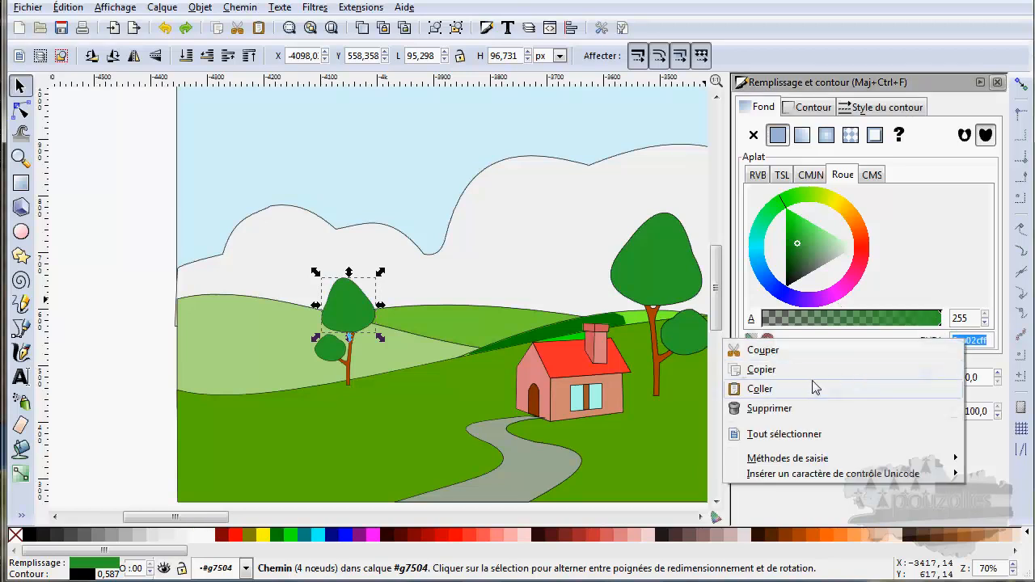
click(761, 369)
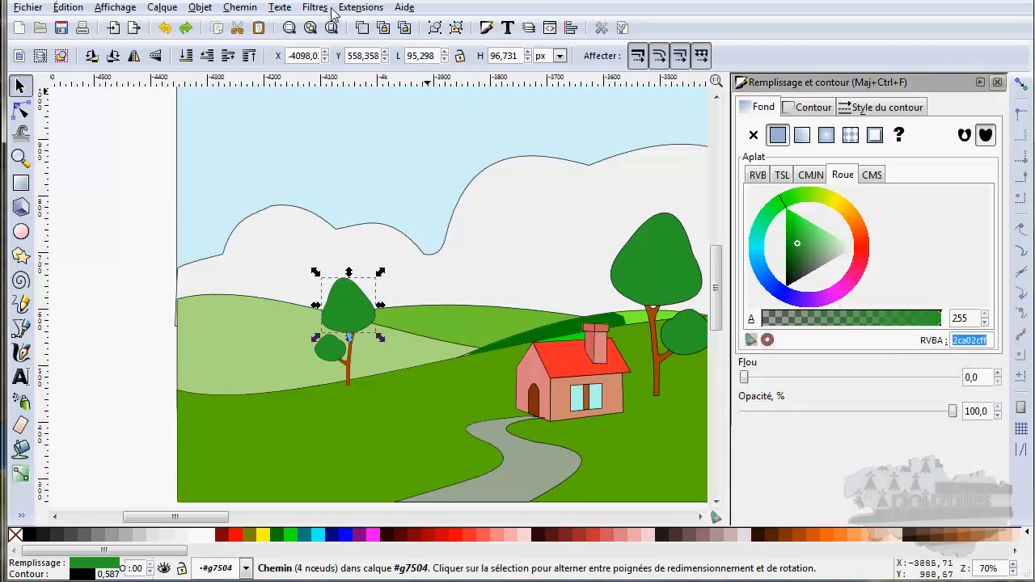
- Start the Remplacer une couleur extension and paste the foliage code 2ca02c as the color to replace
click(361, 7)
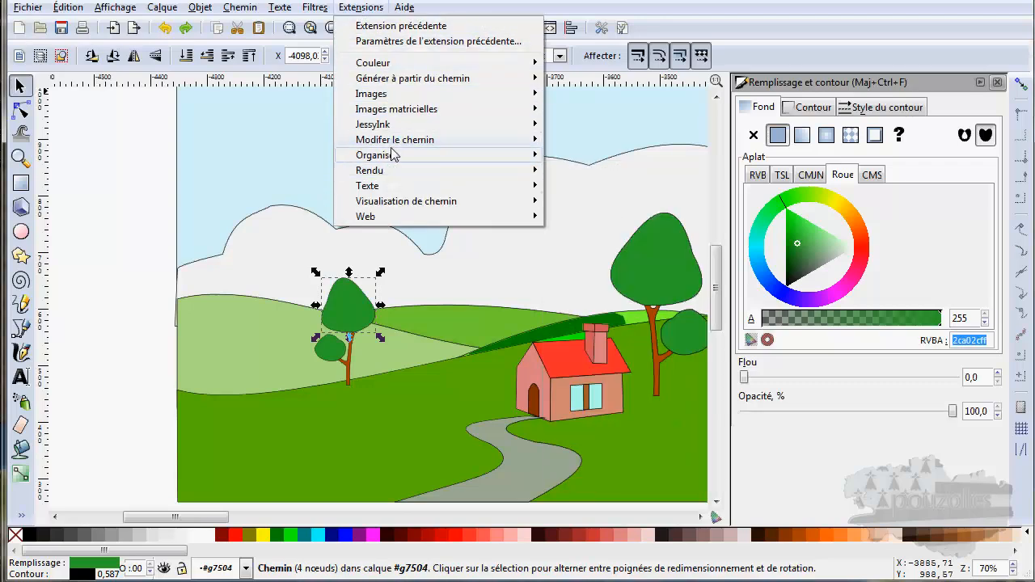
mouse_move(486, 67)
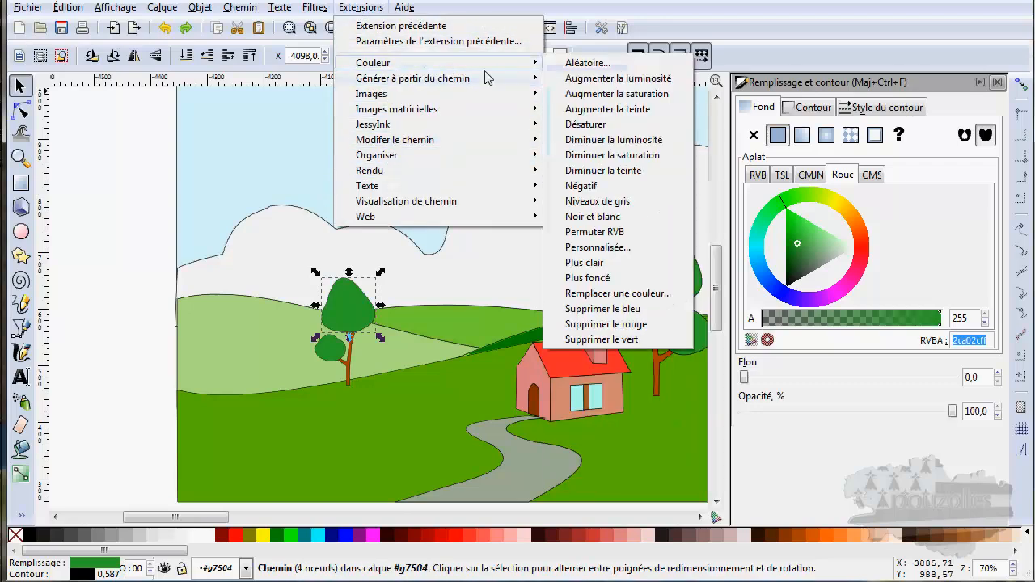
click(608, 293)
drag(570, 240, 715, 219)
double_click(728, 246)
right_click(697, 245)
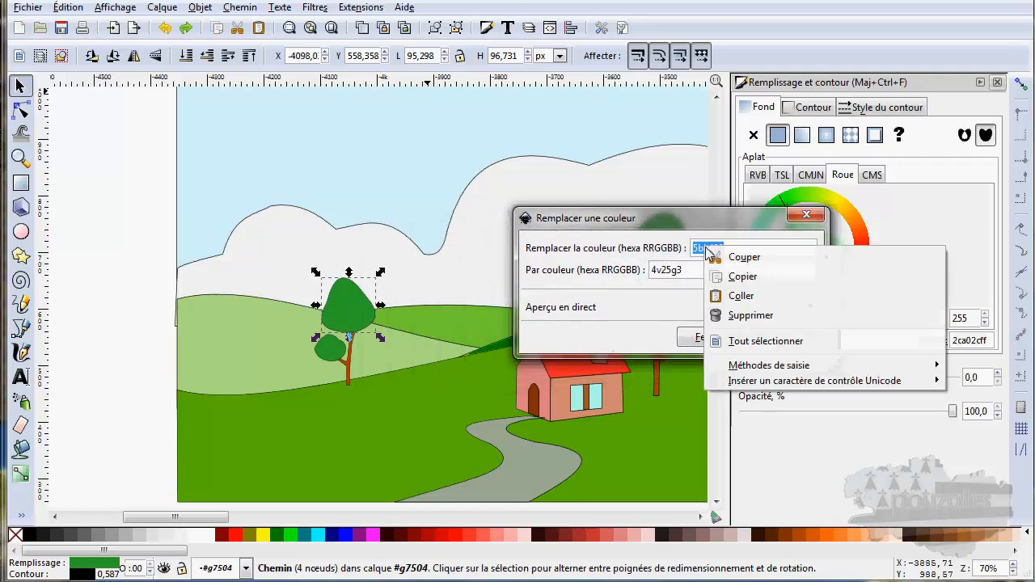
click(736, 295)
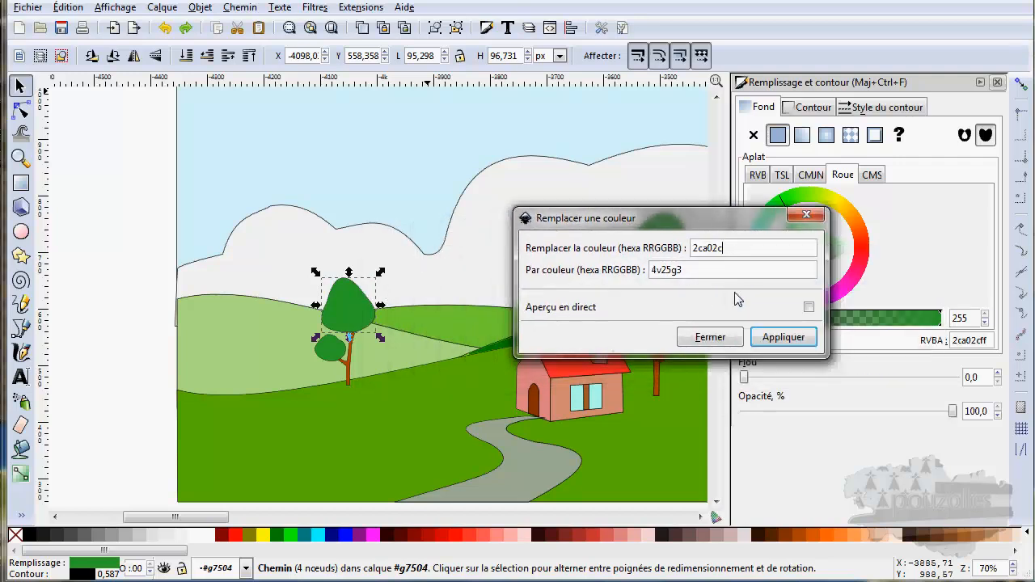
- Copy the hexadecimal RVBA fill code of the house's red roof
click(141, 223)
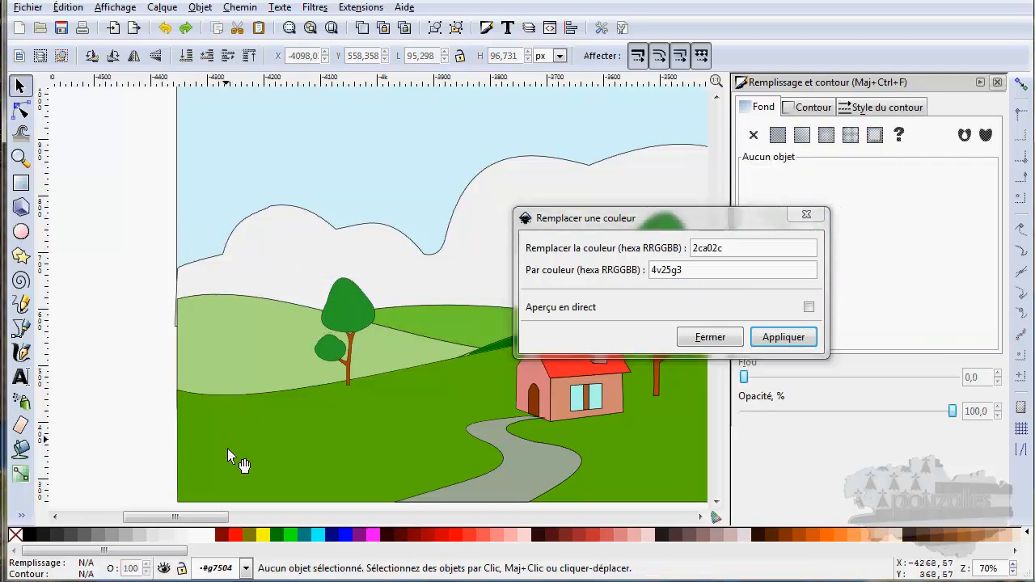
click(564, 367)
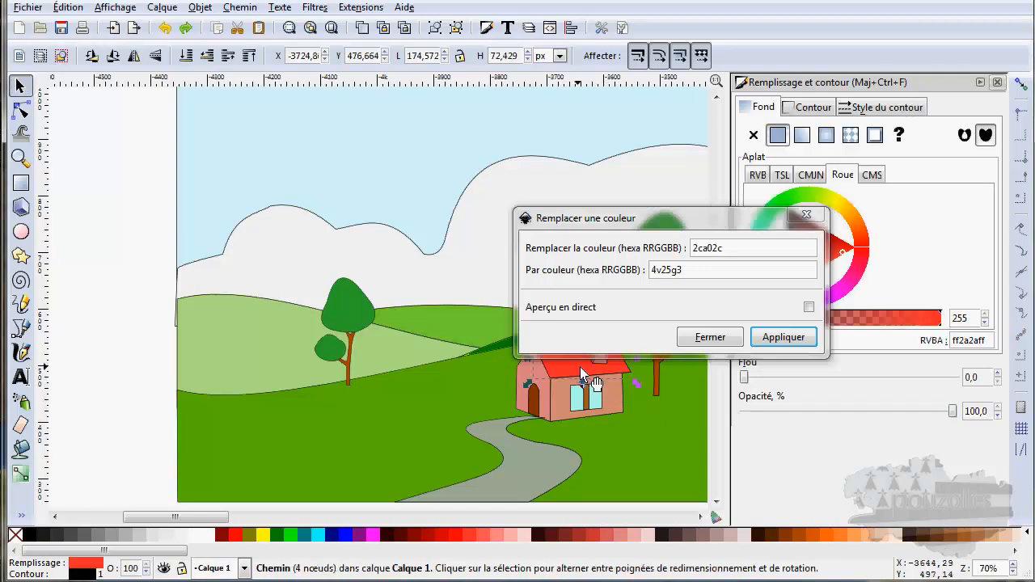
double_click(978, 341)
right_click(966, 340)
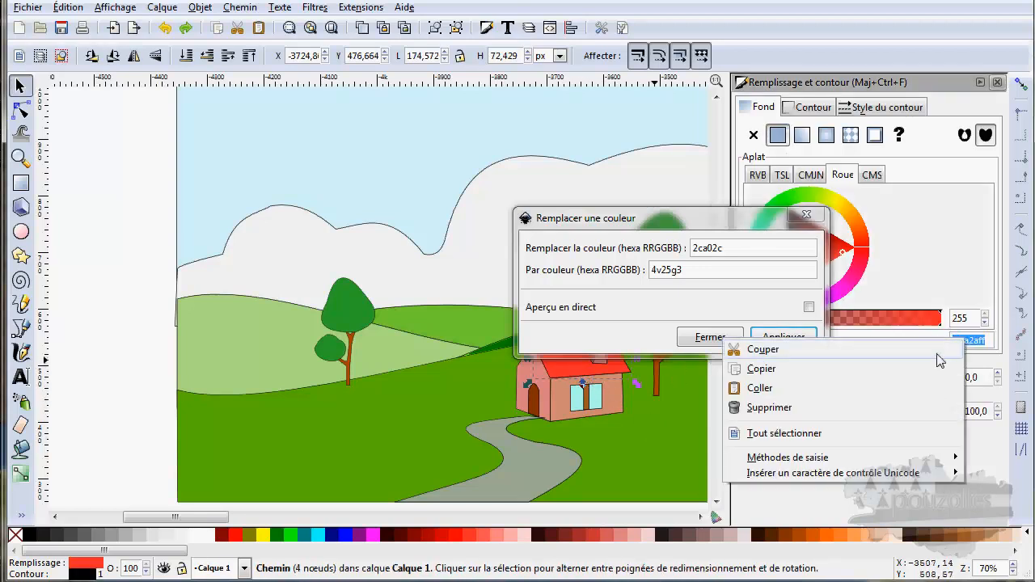
click(781, 370)
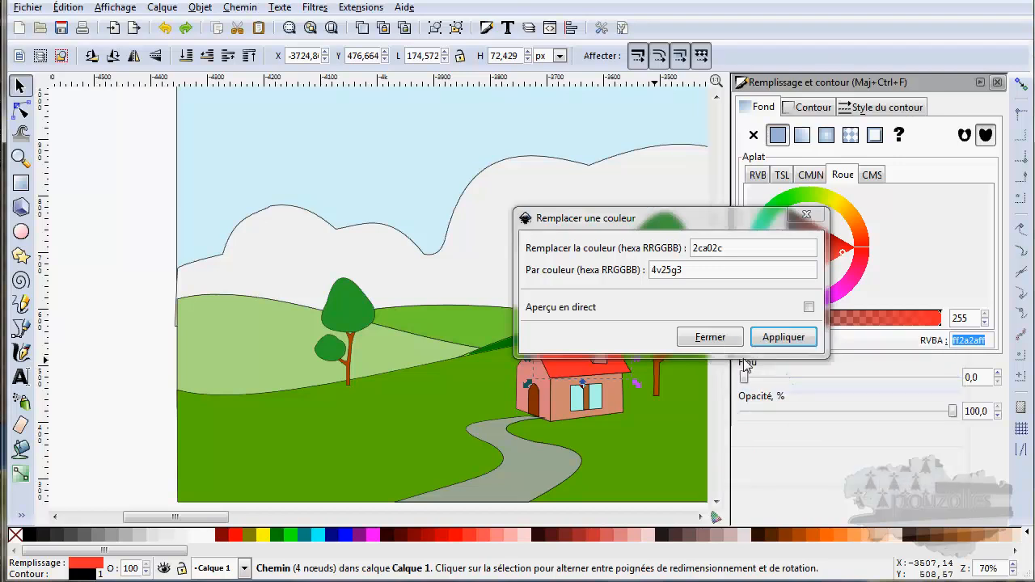
- Paste the roof code ff2a2a as the replacement color
click(673, 271)
double_click(653, 272)
right_click(659, 275)
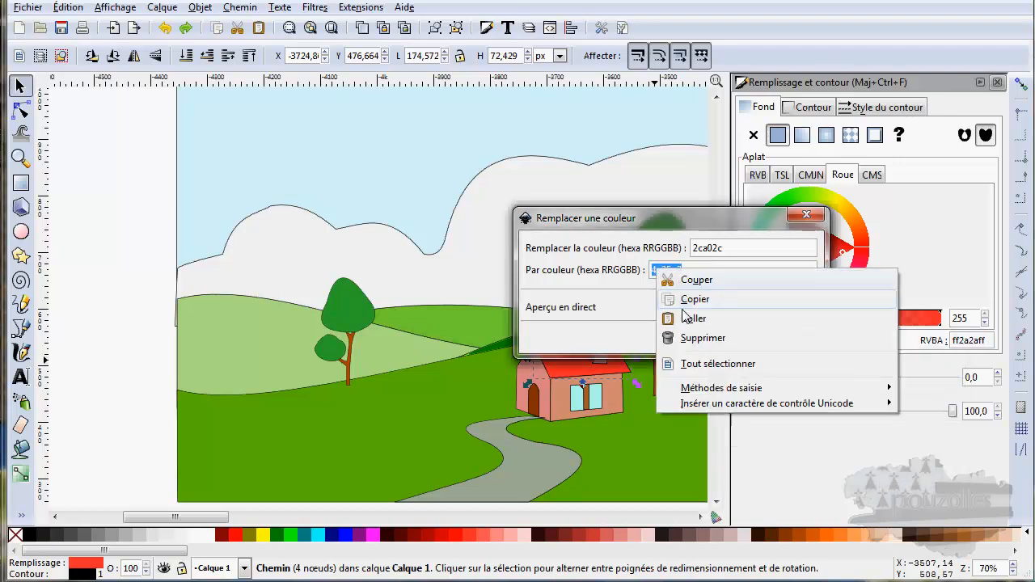
click(673, 319)
- Preview replacing 2ca02c with ff2a2a in the whole drawing with nothing selected, and close the extension without applying it
drag(700, 230, 781, 72)
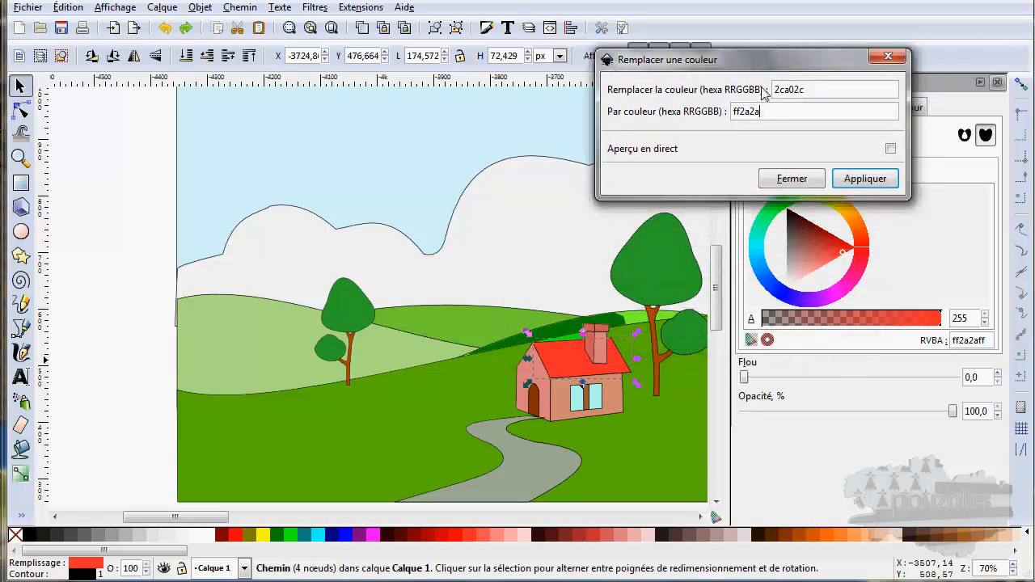
click(147, 280)
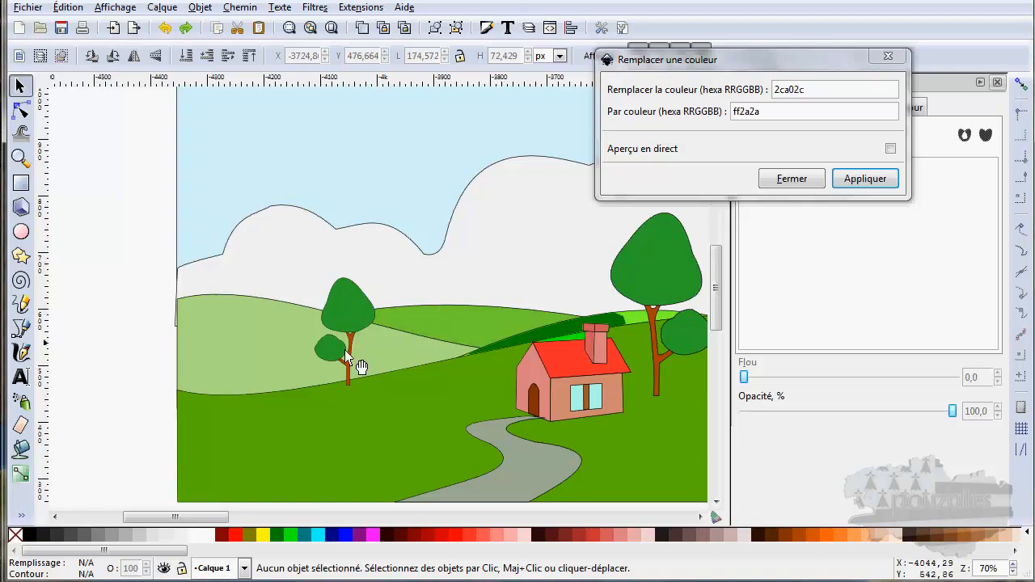
click(891, 148)
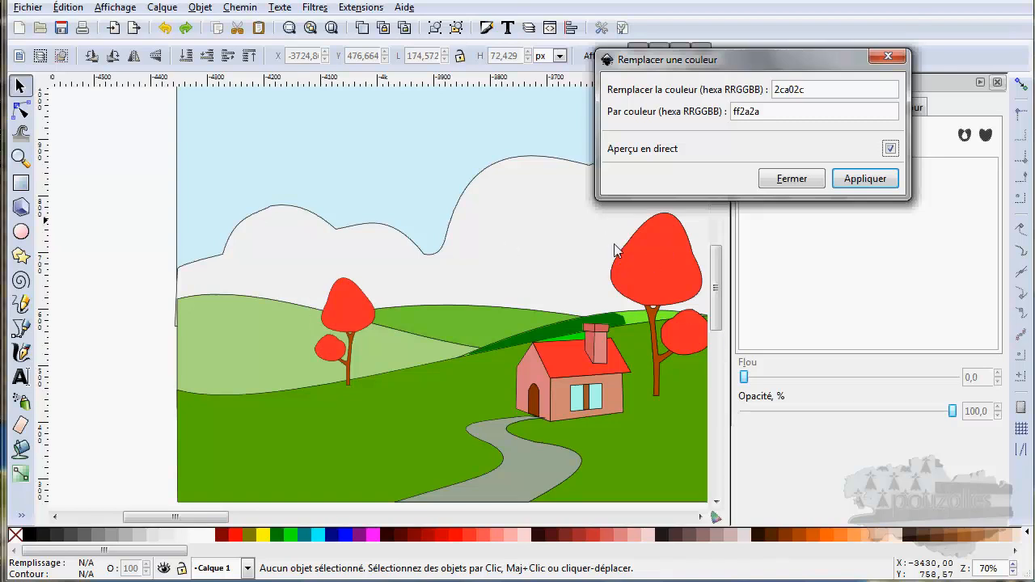
click(798, 181)
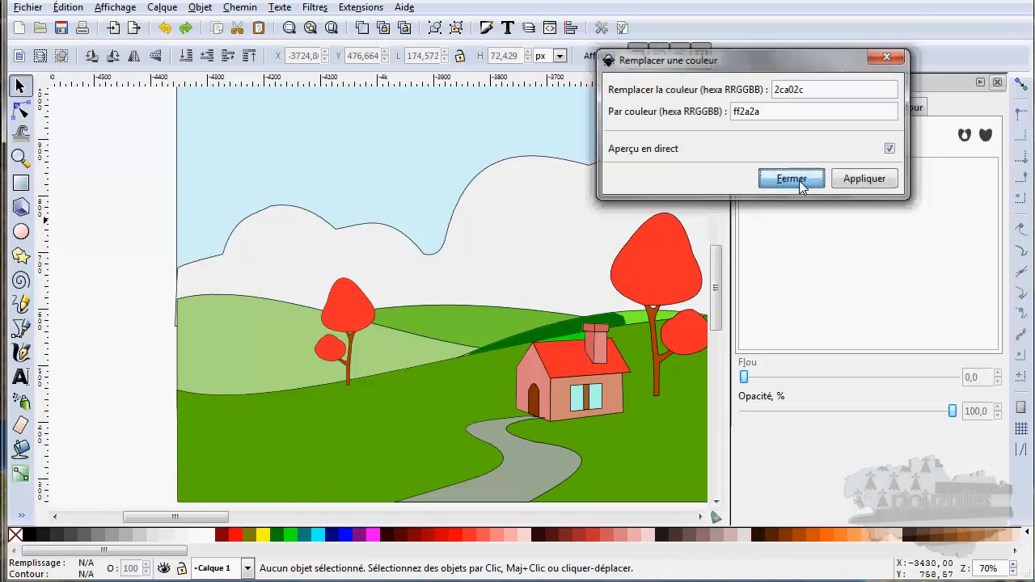
- Apply Supprimer le vert to the whole drawing with nothing selected, and undo it
click(361, 8)
mouse_move(376, 63)
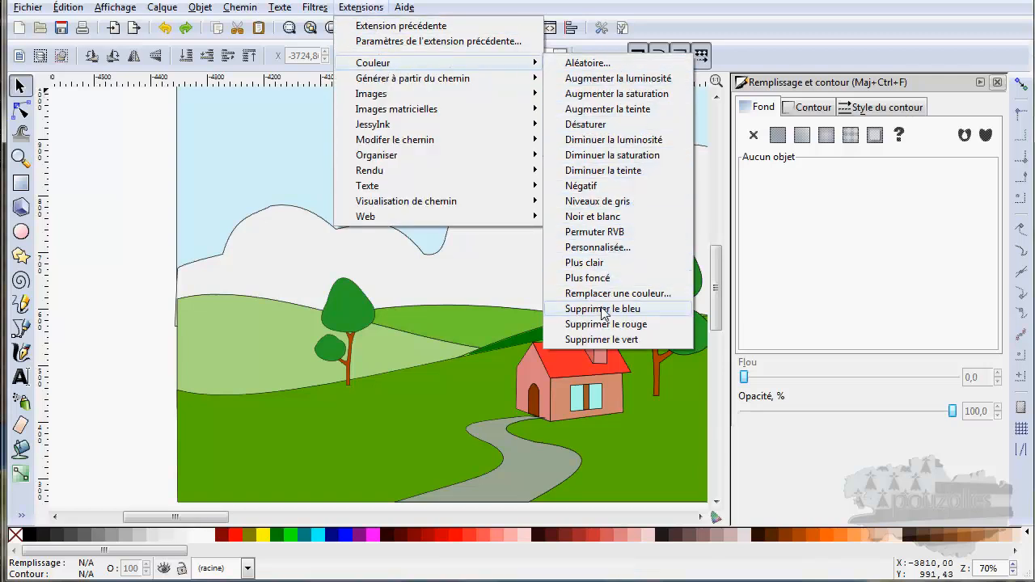
click(601, 340)
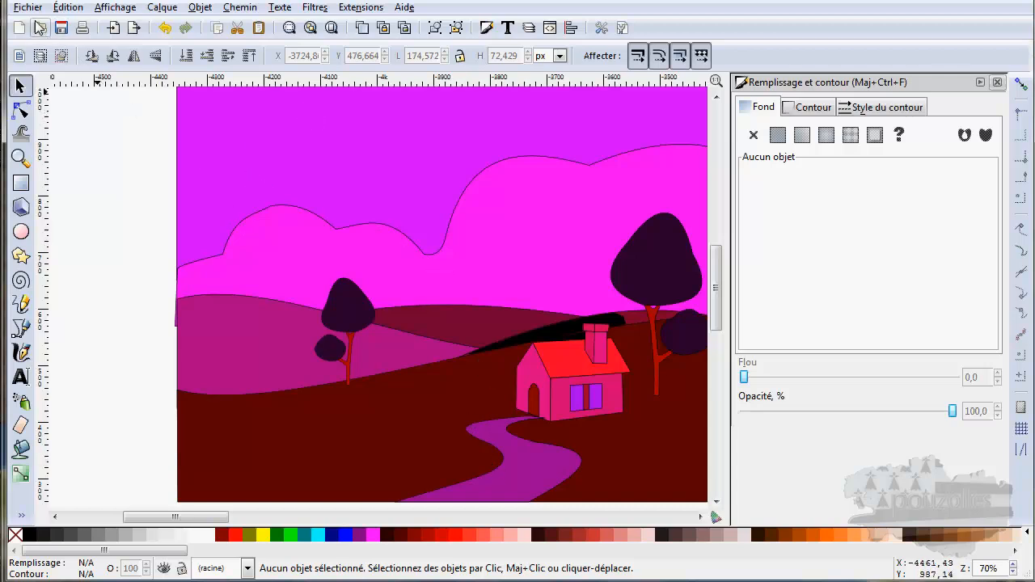
key(ctrl+z)
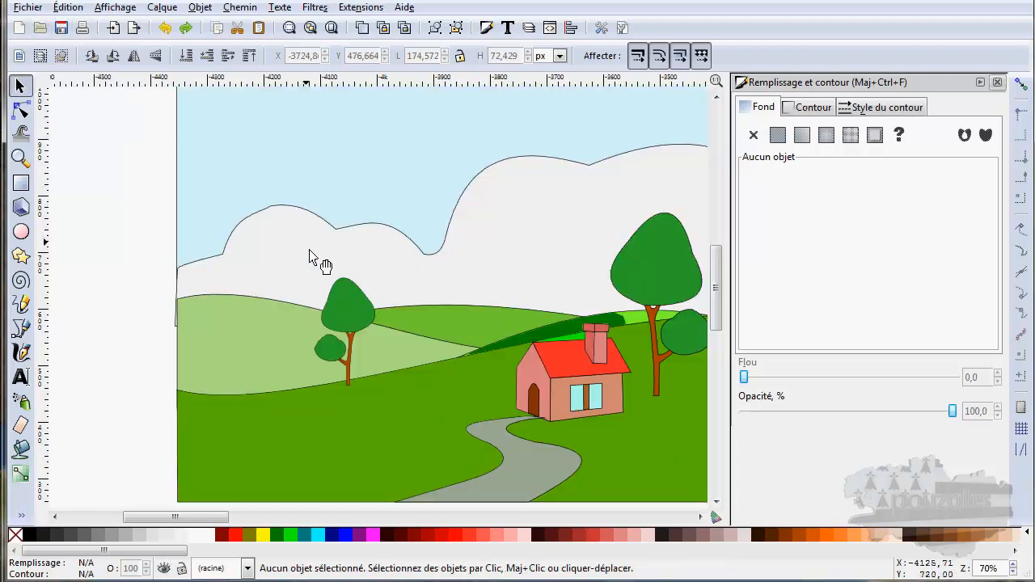
- Apply Supprimer le vert to the two tree groups only, and undo it
click(354, 302)
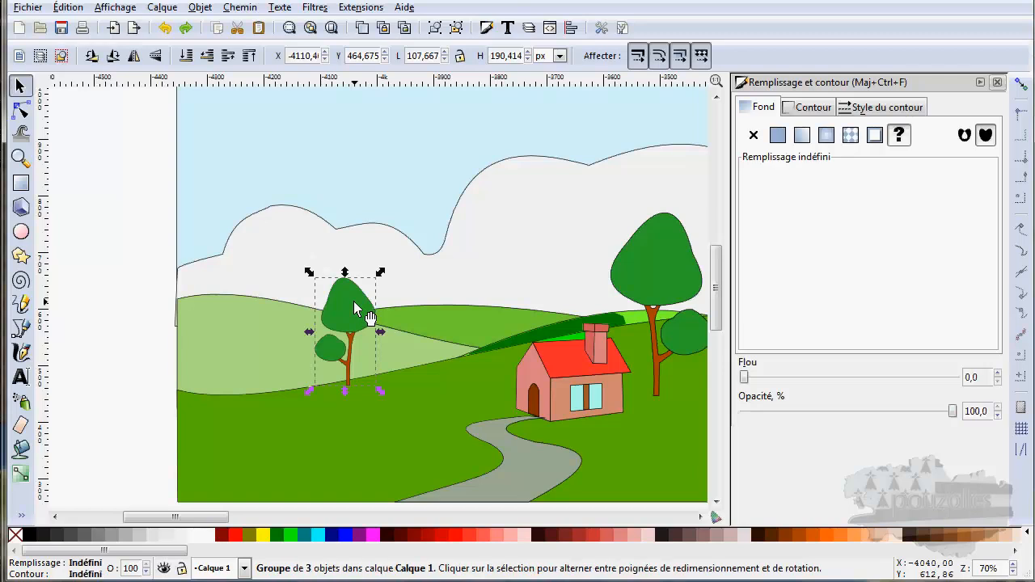
shift+click(639, 262)
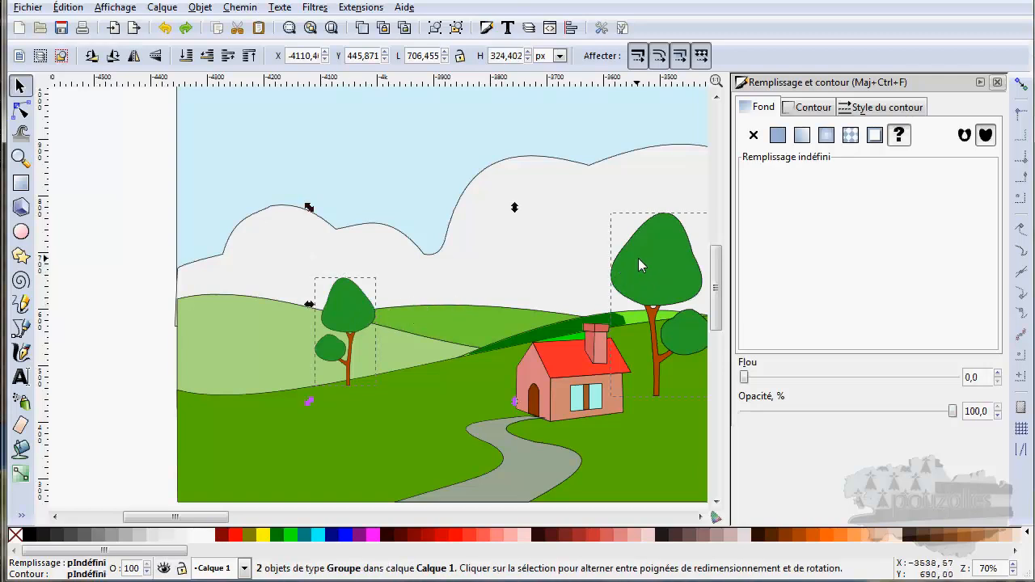
click(359, 10)
mouse_move(386, 65)
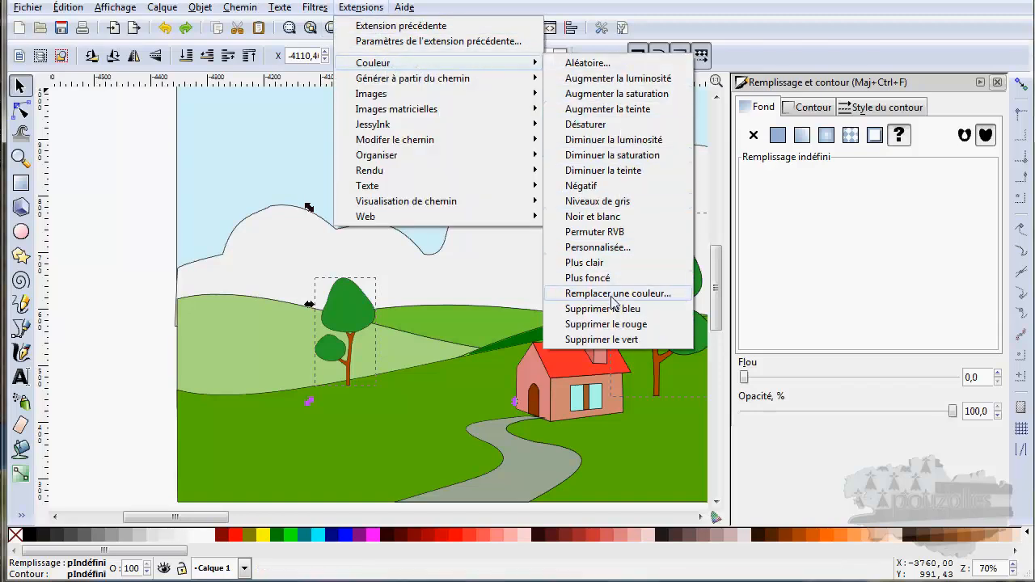
click(610, 340)
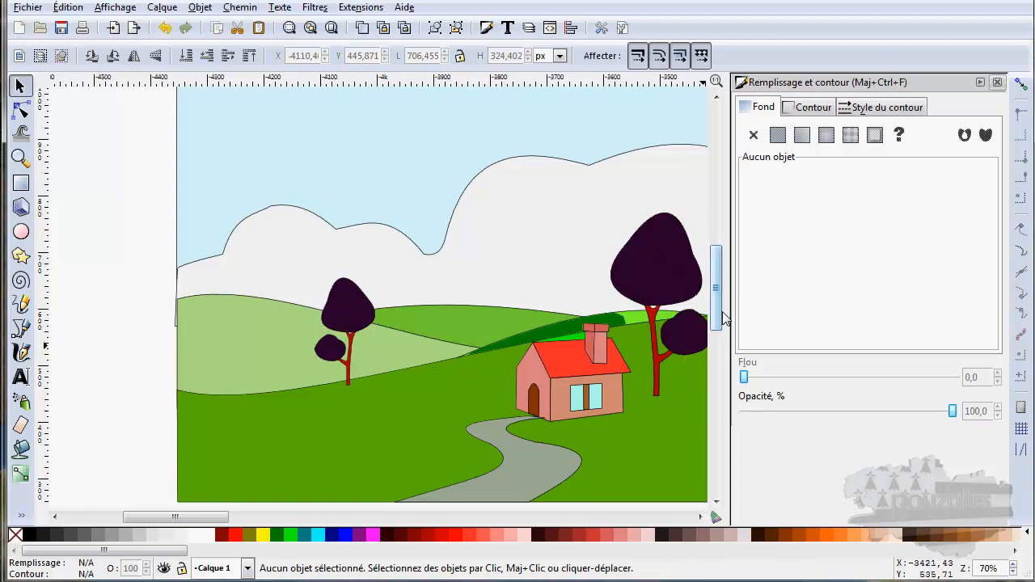
click(643, 260)
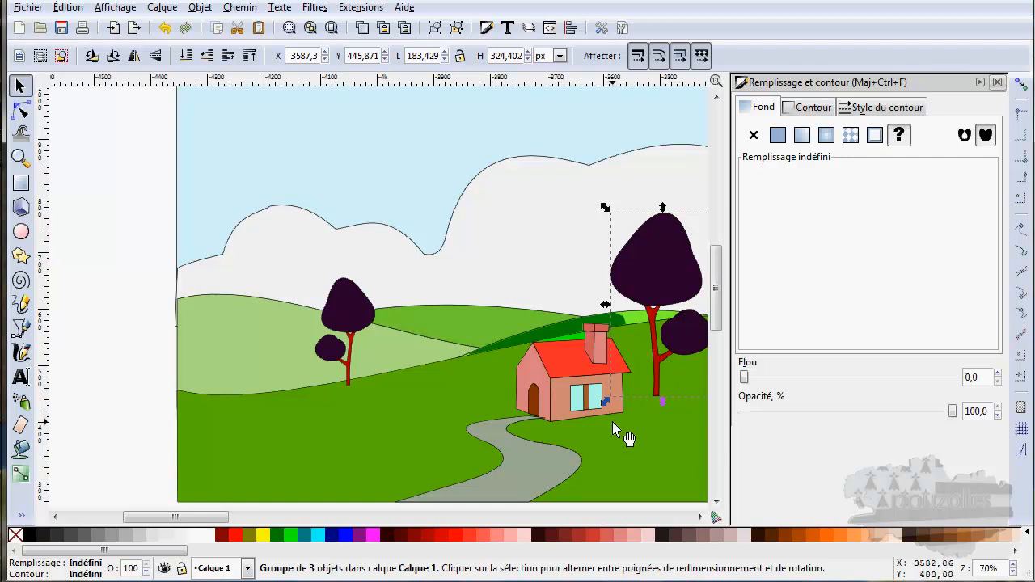
key(ctrl)
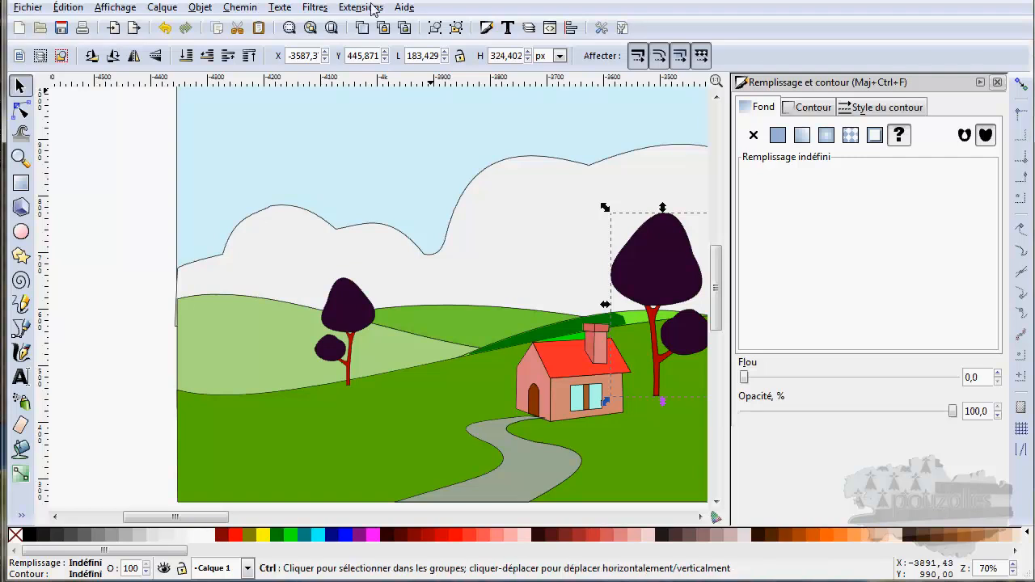
key(ctrl+z)
- Browse the available Couleur extensions with nothing selected
click(361, 7)
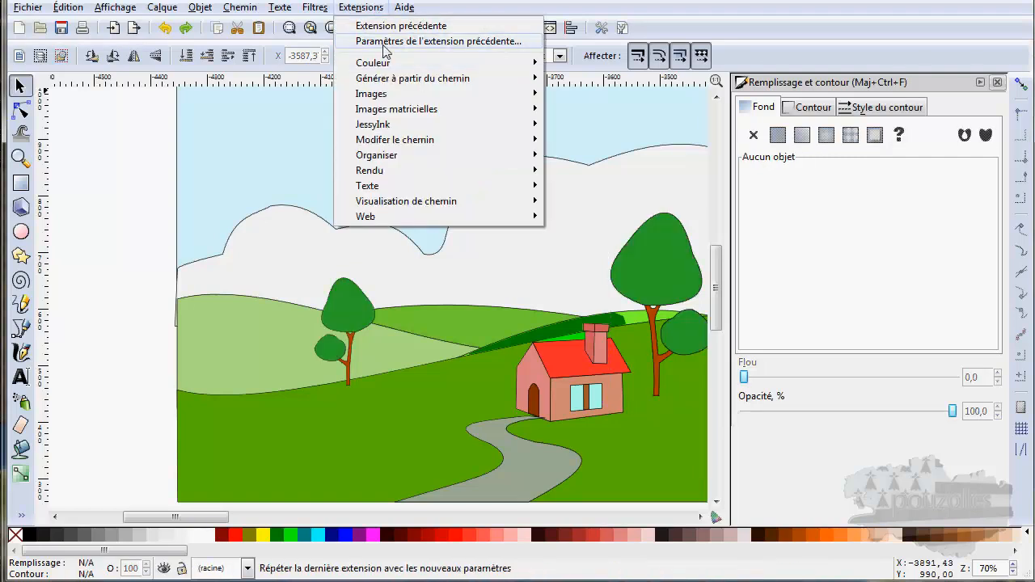
mouse_move(407, 71)
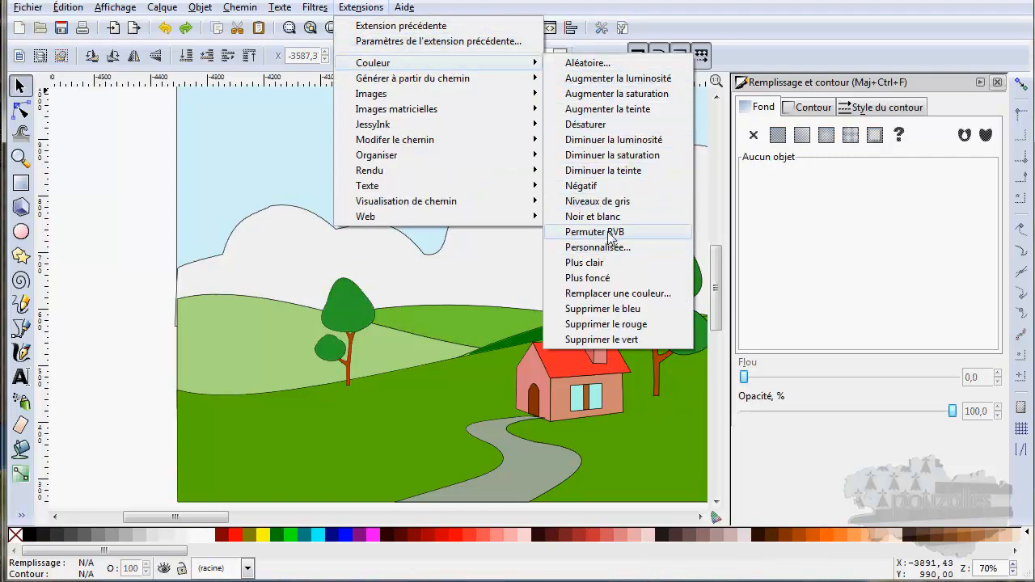